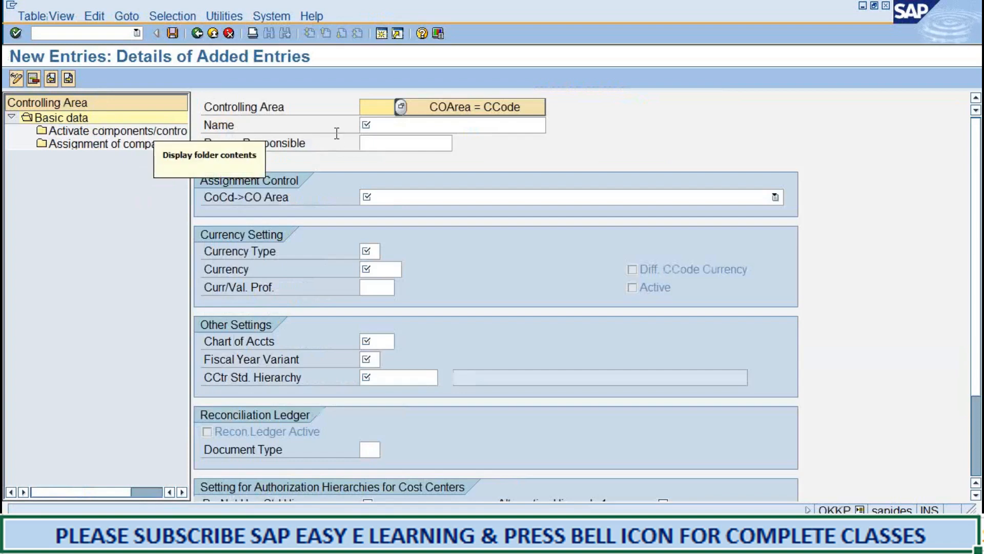
Step: Enter controlling area 3366 with the name "controlling area for 3366"
type("3366")
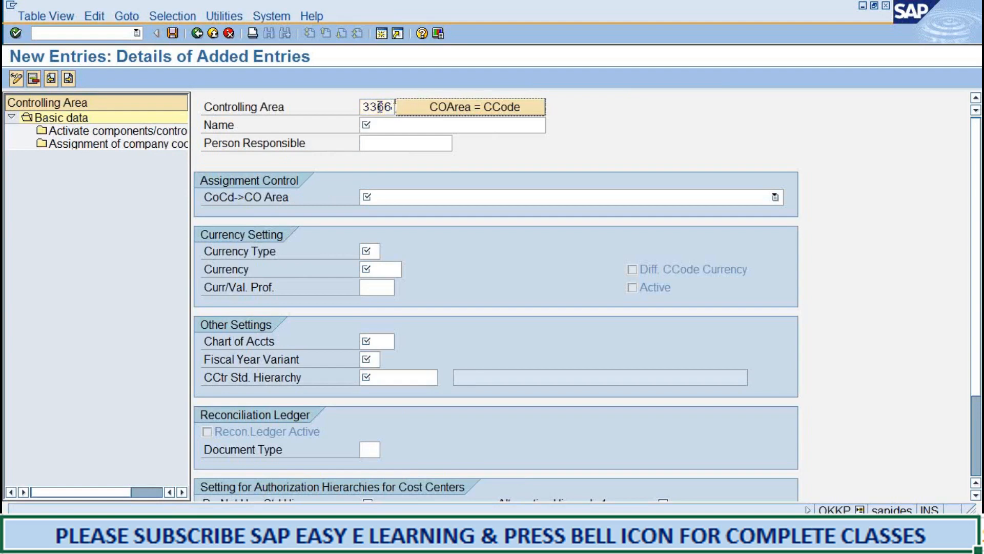
key("Tab")
type("con")
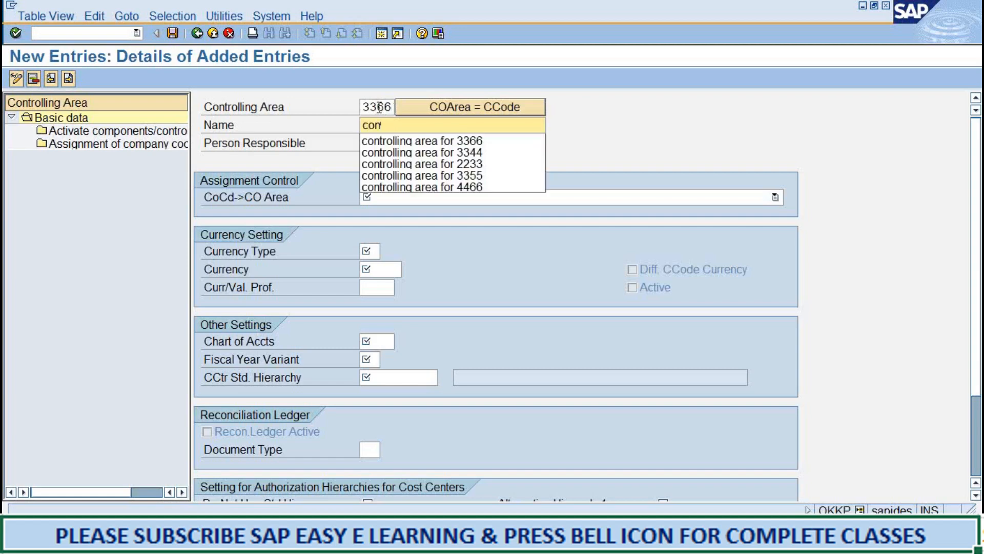
key("Down")
key("Return")
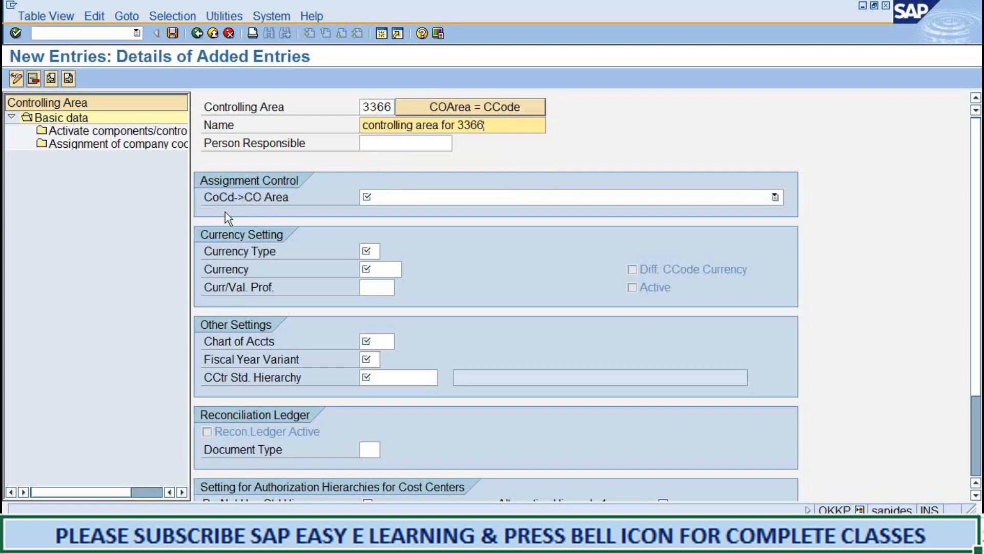
Step: Set the company code to controlling area assignment to "Controlling area same as company code"
left_click(774, 198)
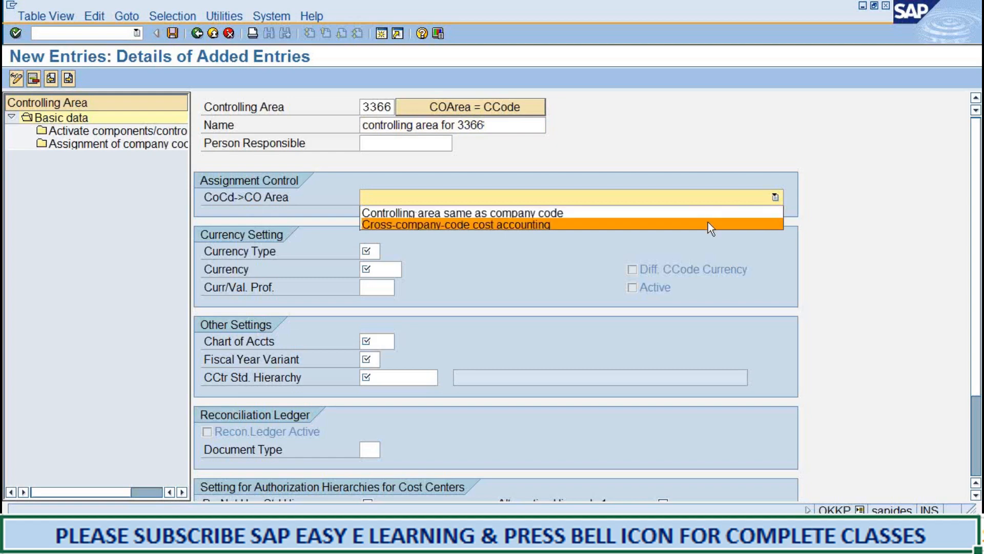
left_click(721, 242)
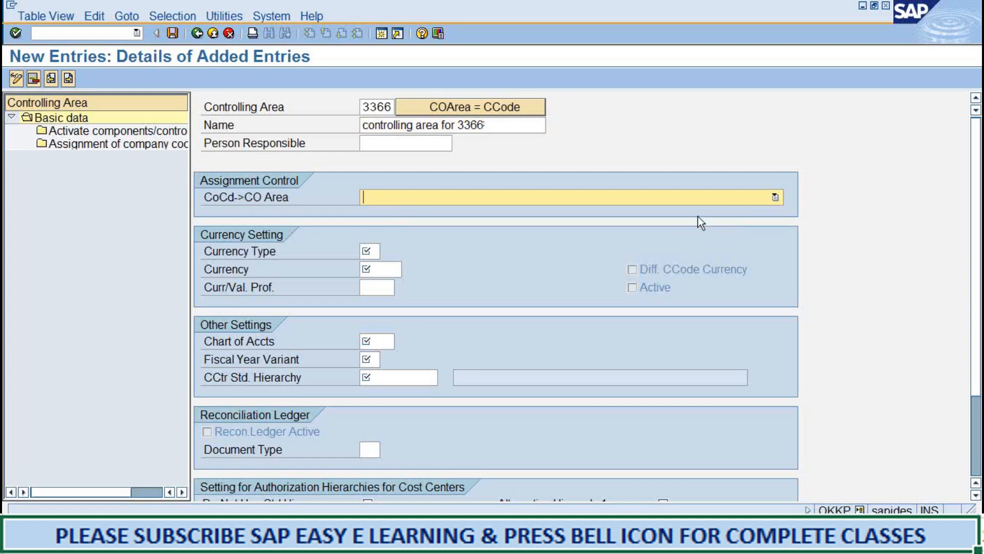
left_click(776, 198)
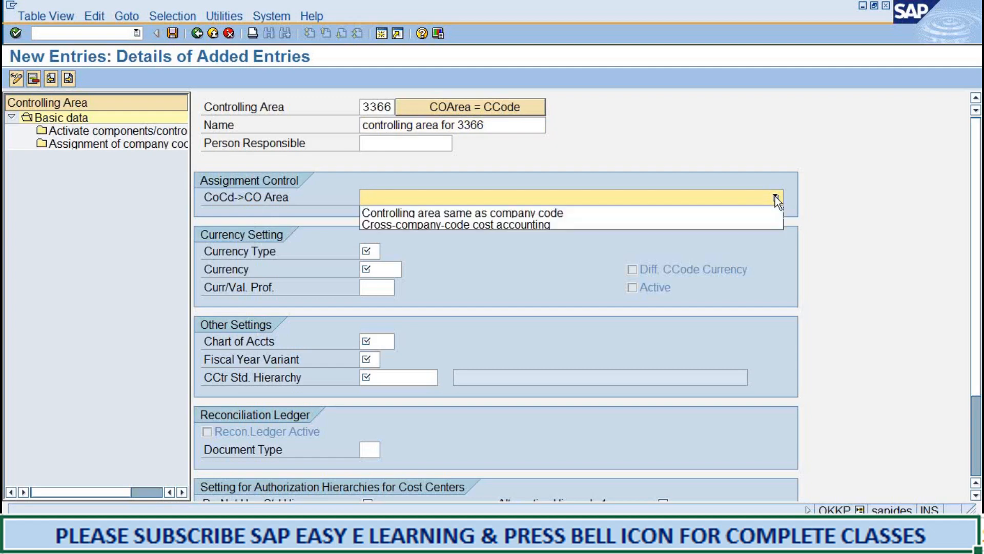
left_click(747, 208)
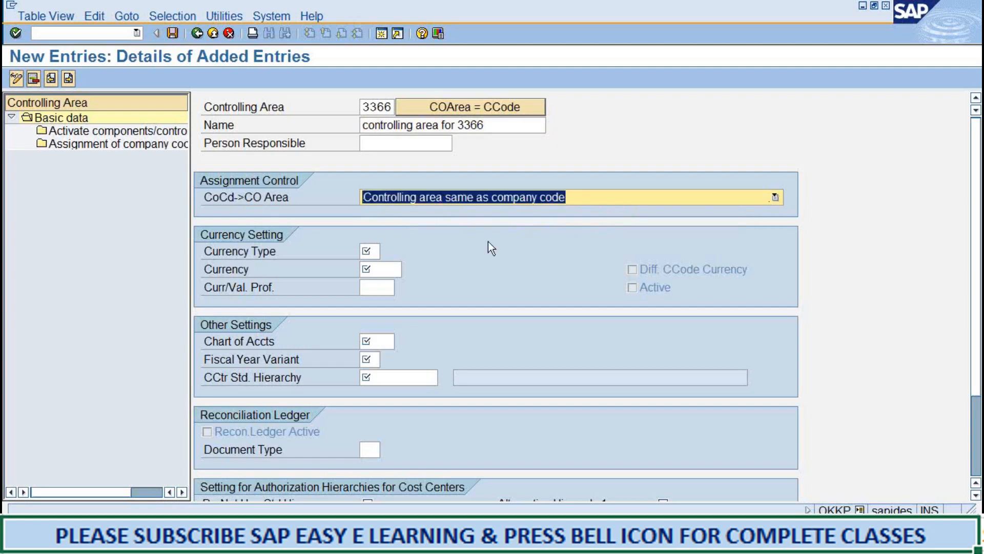
Step: Set the controlling area's currency type to 10, company code currency
left_click(375, 251)
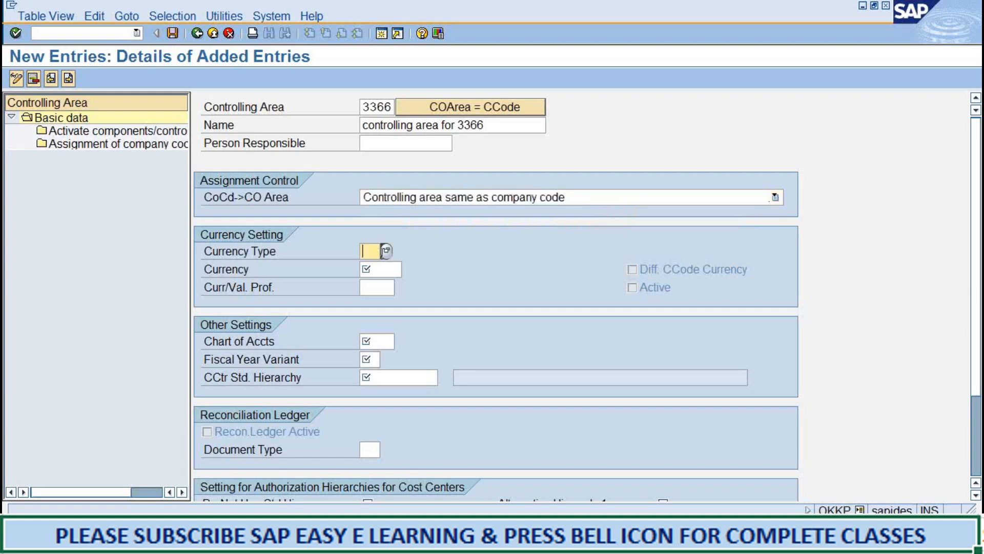
left_click(386, 250)
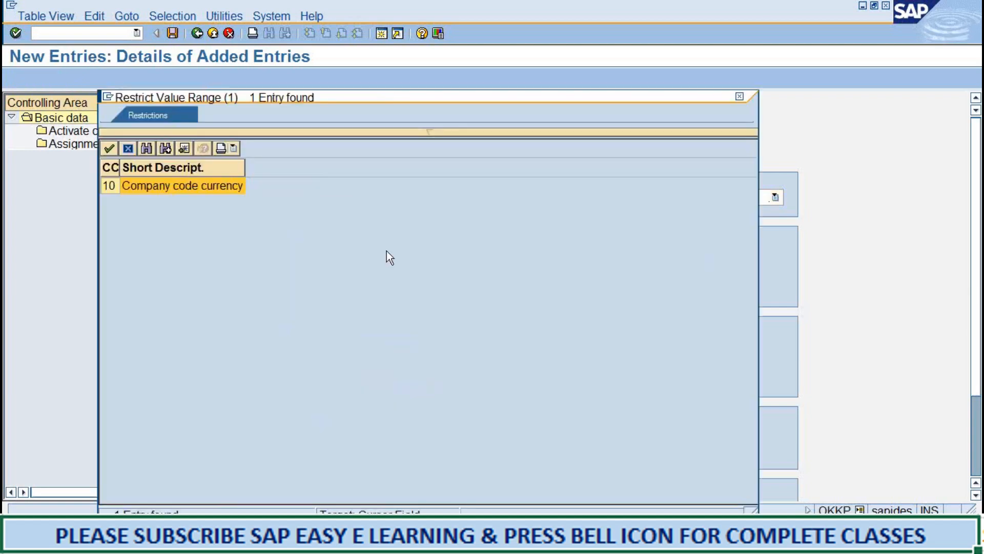
double_click(236, 188)
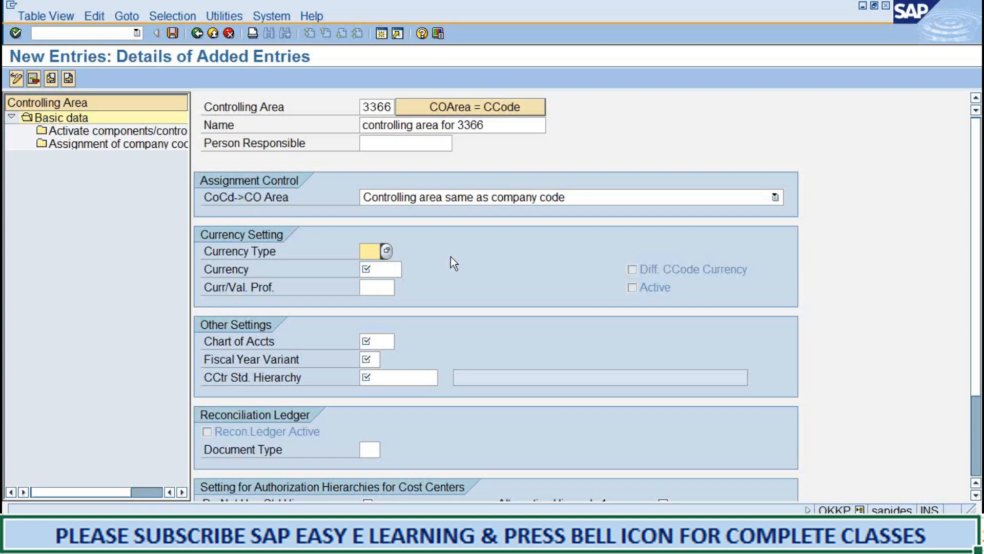
type("10")
key("Return")
Step: Switch to the Word document CONTROLLIN1 to review the controlling area configuration steps and return to SAP
key("alt+Tab")
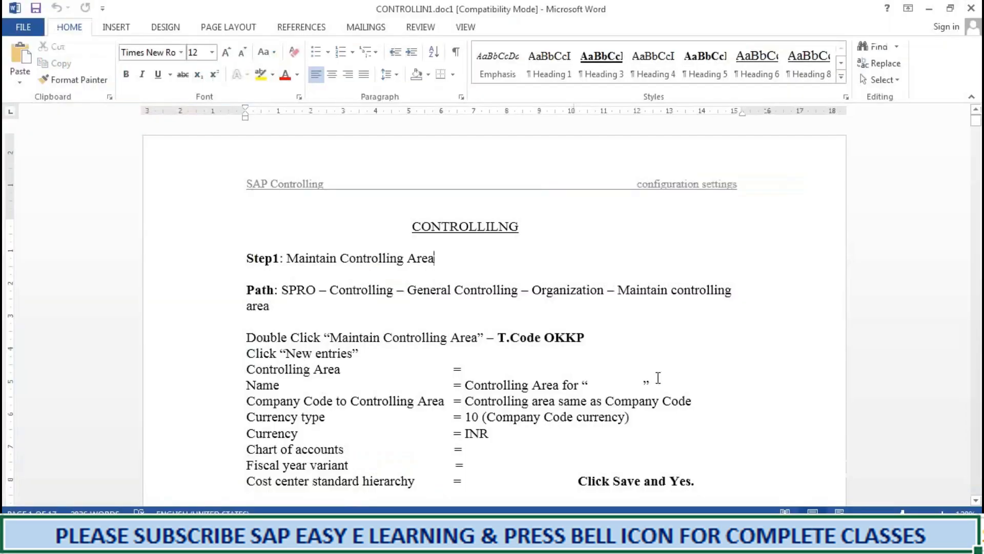
scroll(589, 362, "down", 4)
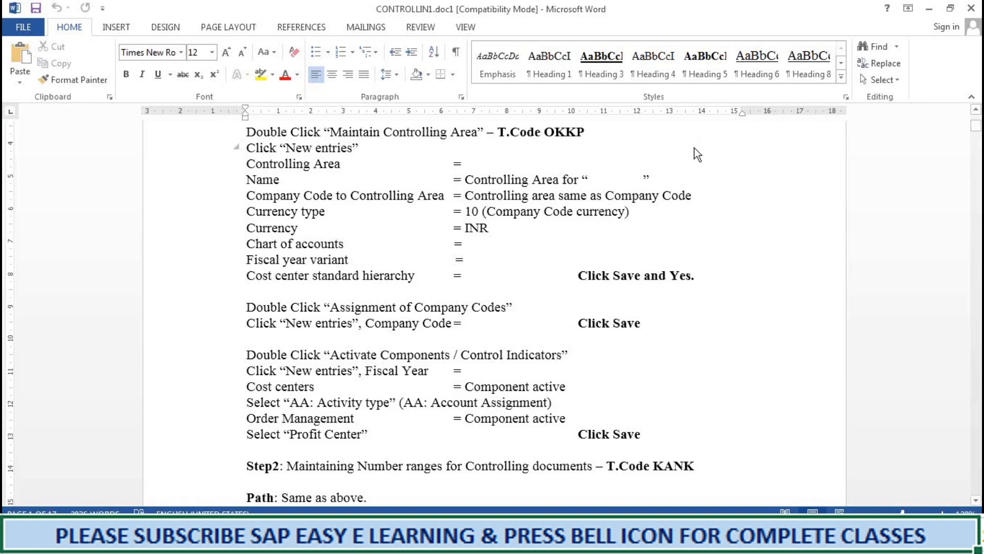
left_click(930, 9)
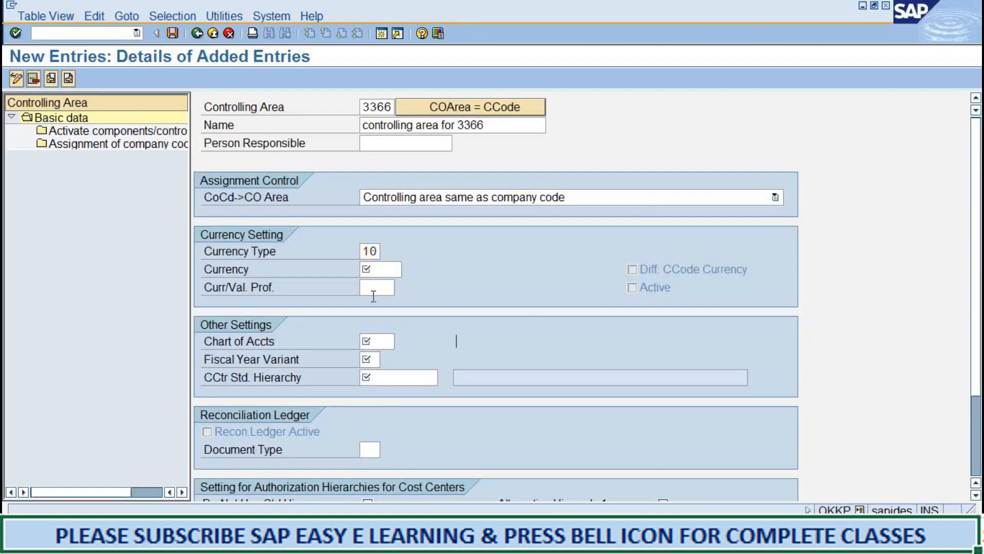
left_click(379, 251)
left_click(384, 538)
left_click(629, 212)
left_click(927, 11)
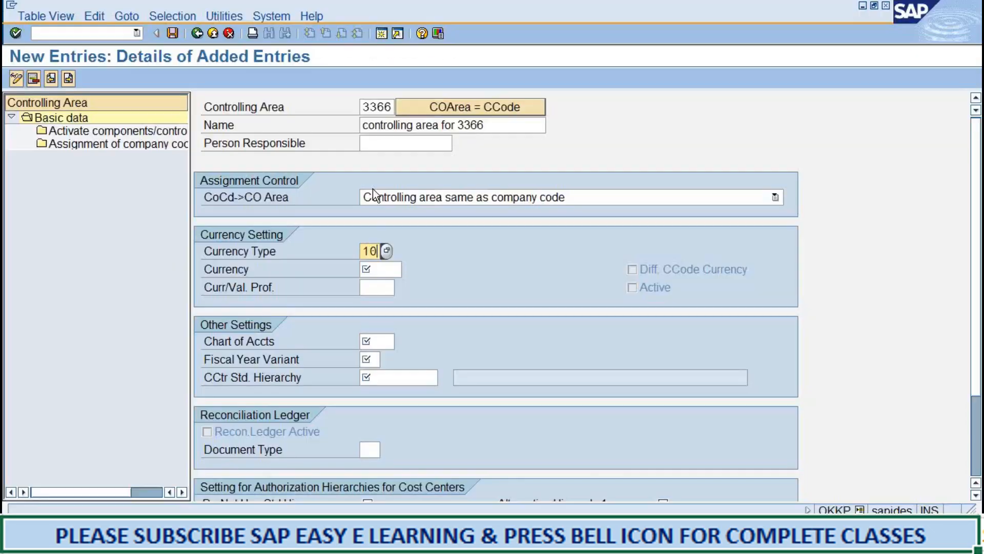
Step: Set the currency to USD, the chart of accounts to 3366 and the fiscal year variant to K4
left_click(385, 264)
type("usd")
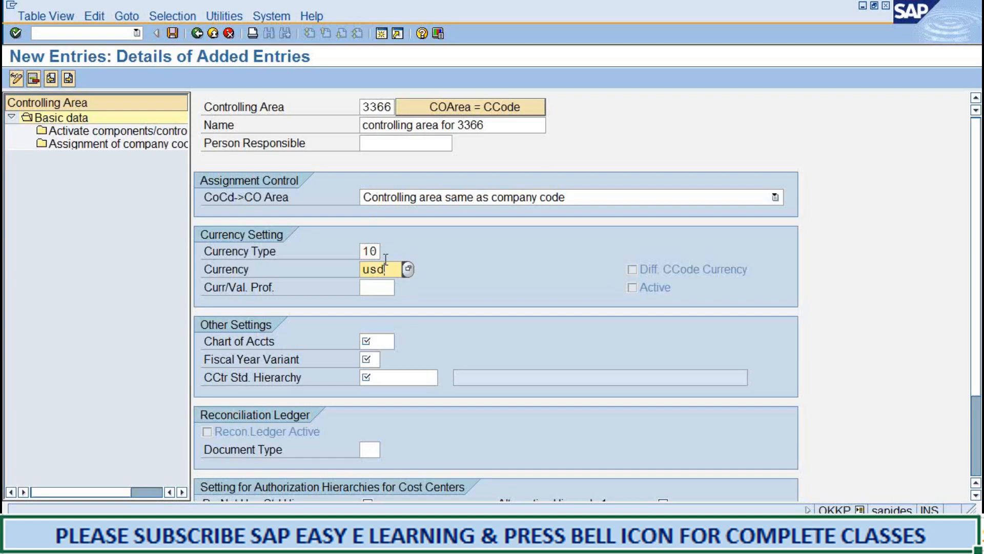
left_click(383, 341)
type("3366")
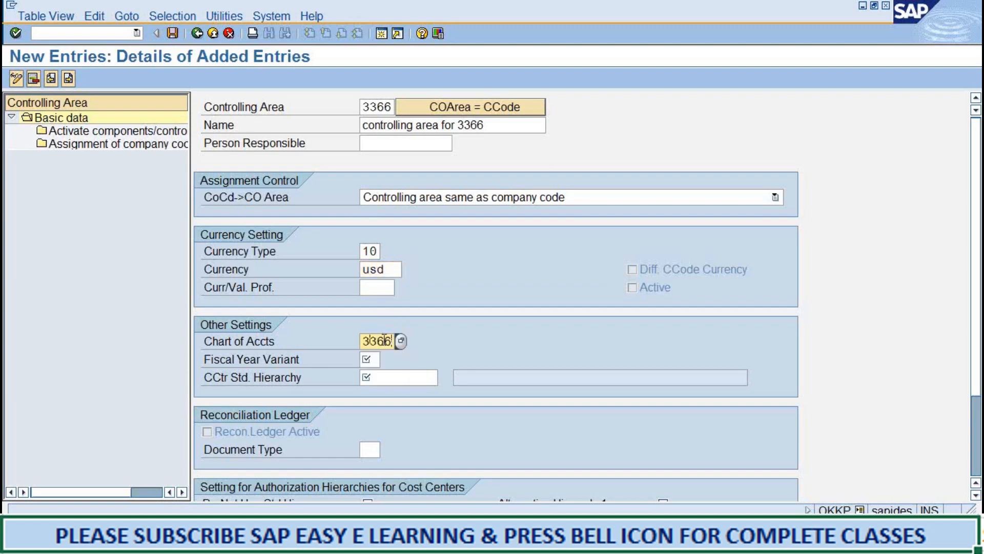
key("Tab")
type("k4")
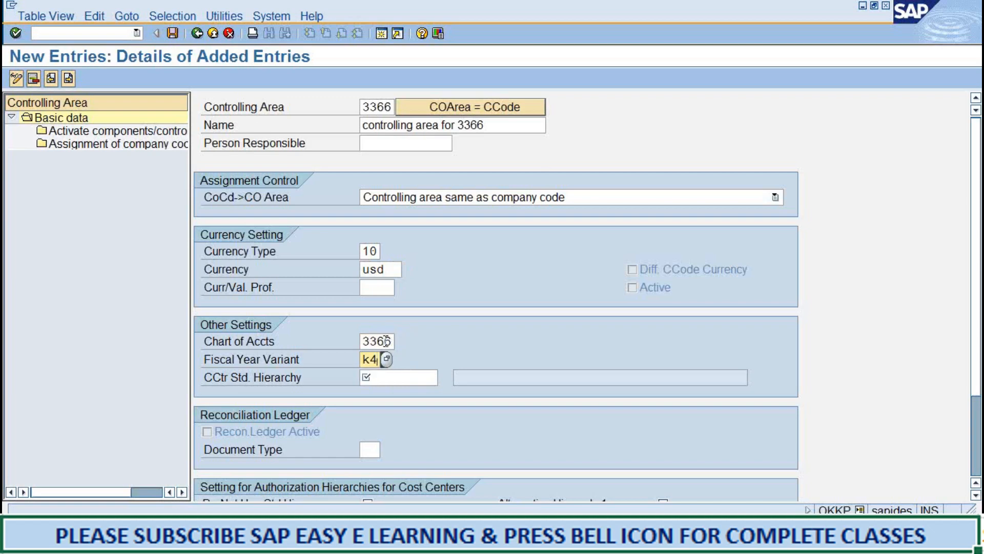
Step: Enter 3366_hier as the cost center standard hierarchy
left_click(410, 379)
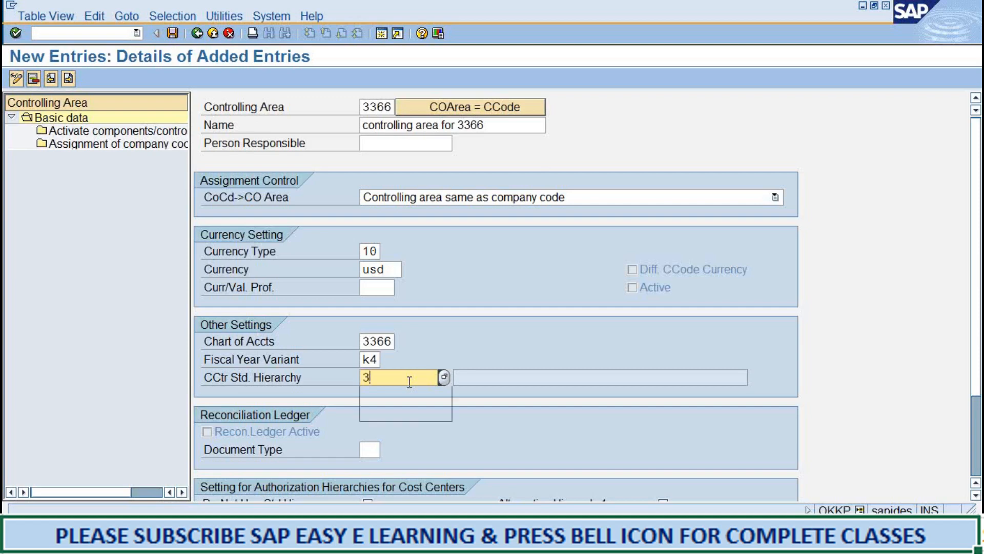
type("3366_")
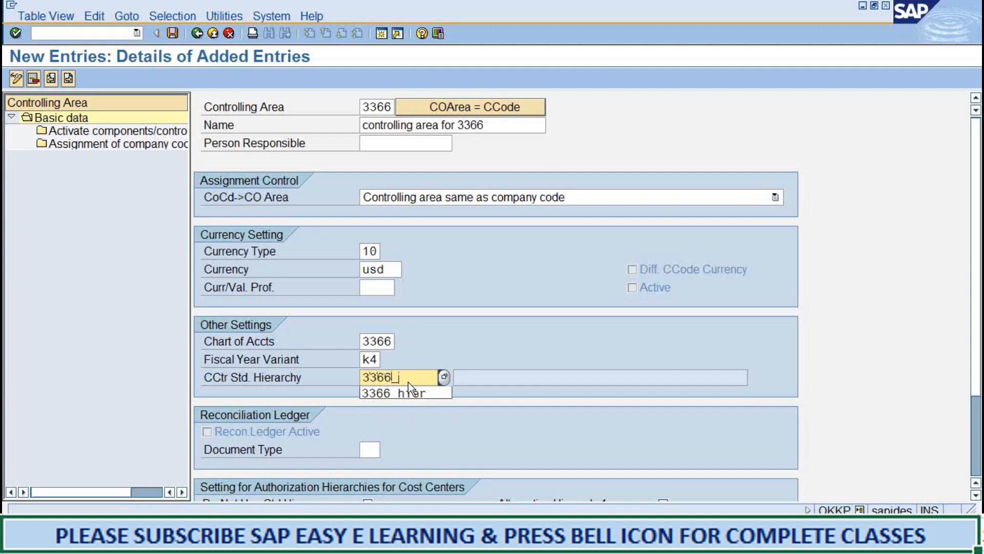
type("hier")
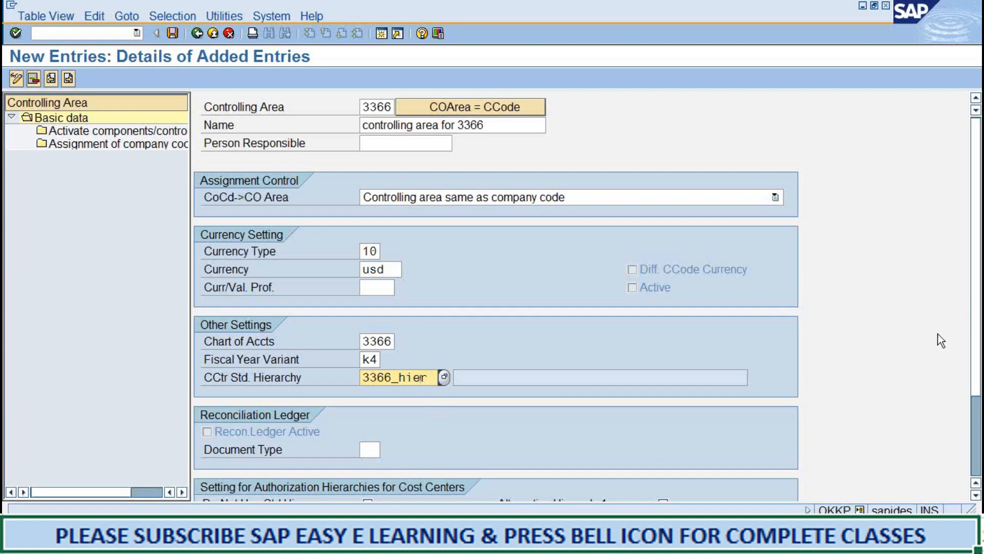
key("Return")
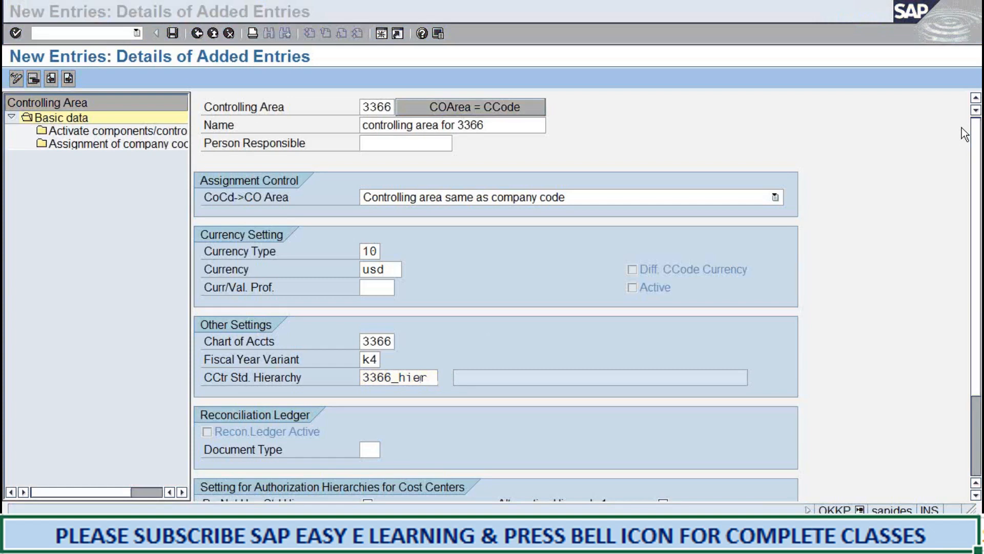
left_click(697, 305)
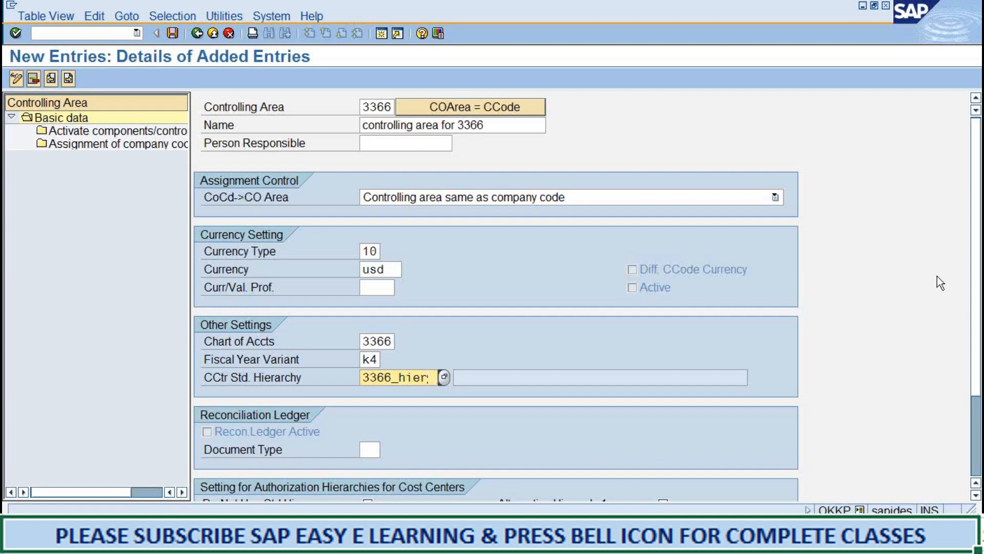
key("Return")
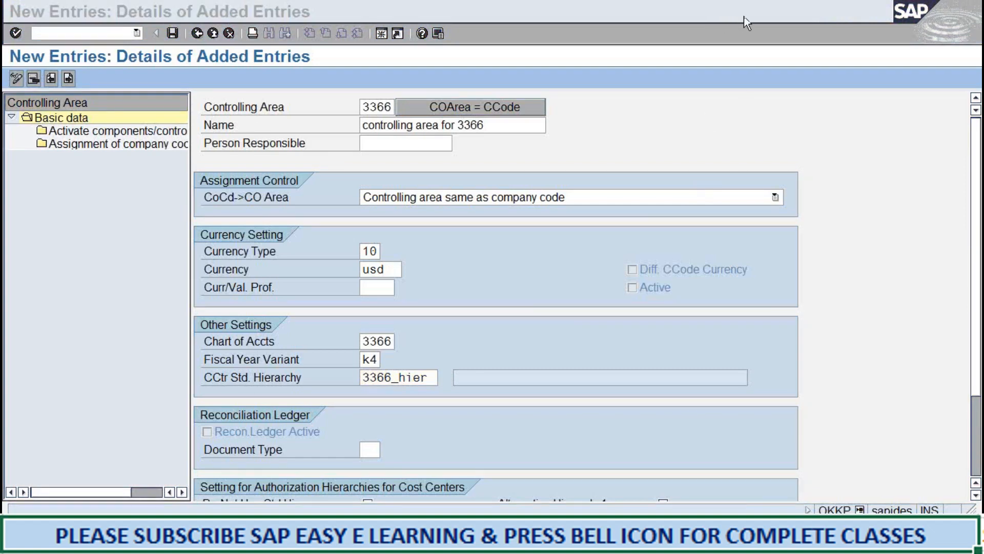
left_click(887, 375)
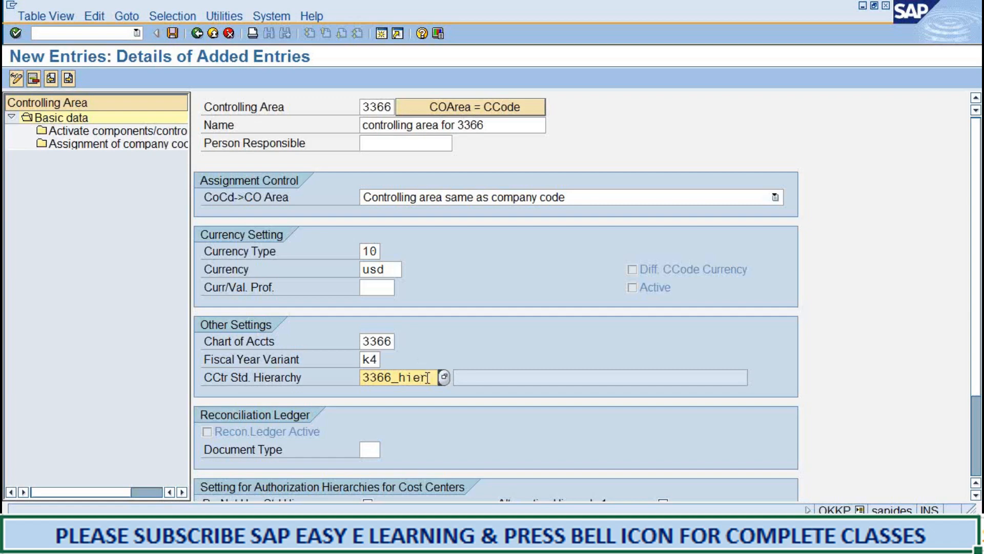
left_click_drag(430, 377, 316, 365)
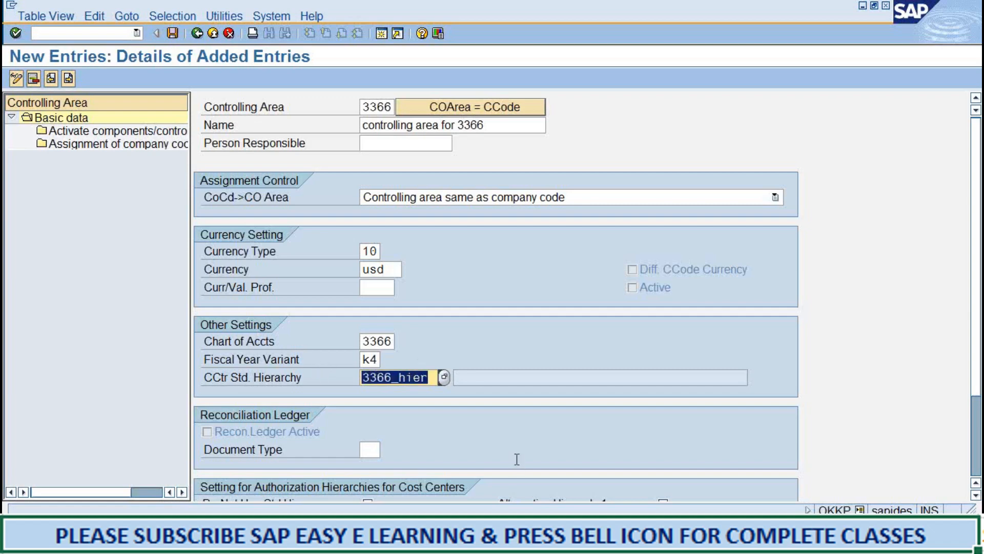
left_click(538, 451)
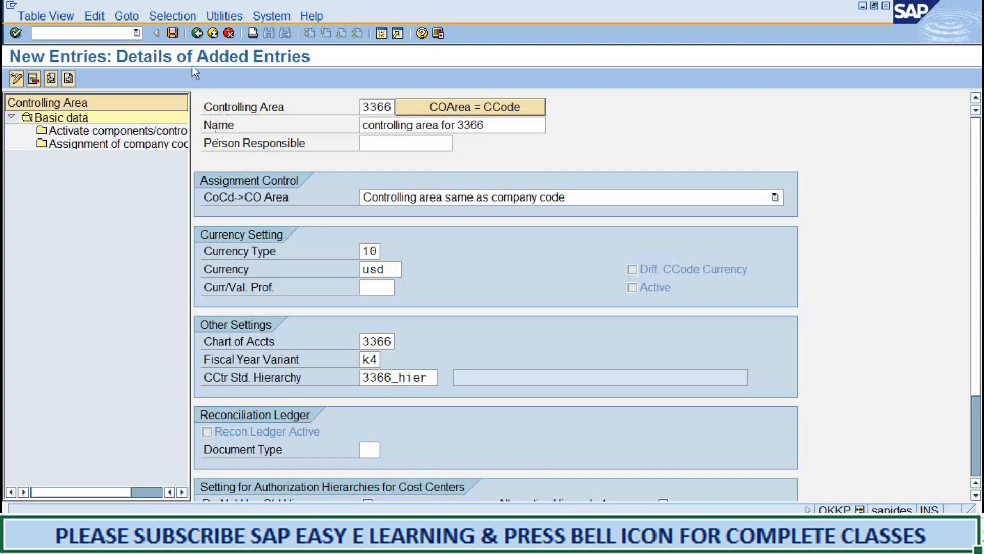
Step: Save the controlling area and agree to create 3366_HIER as its standard hierarchy
left_click(172, 33)
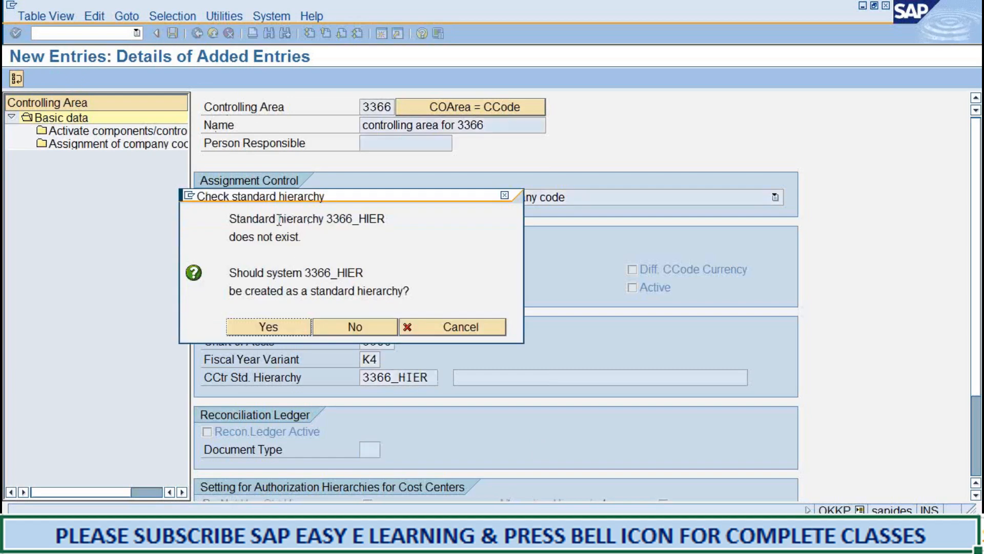
left_click(302, 241)
left_click(251, 330)
key("Return")
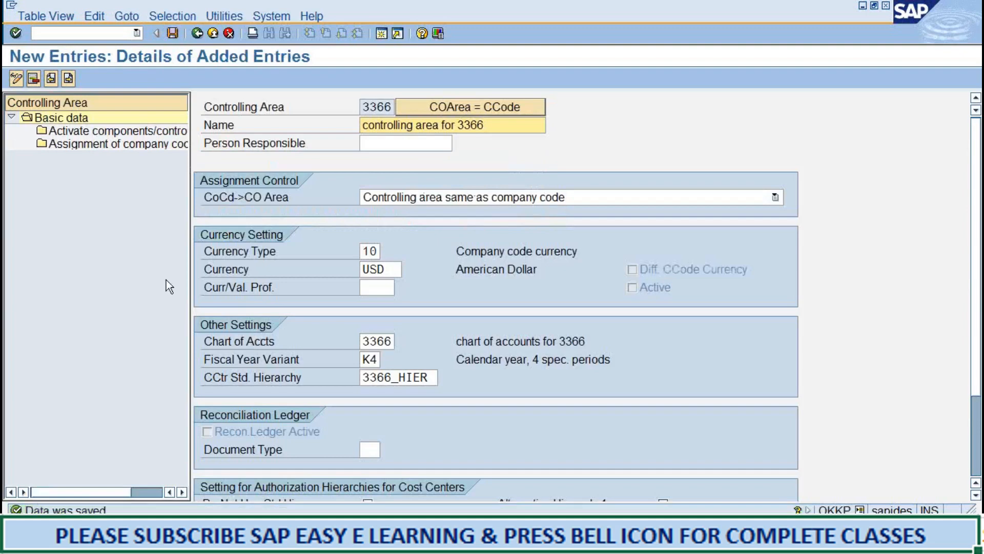
left_click(131, 229)
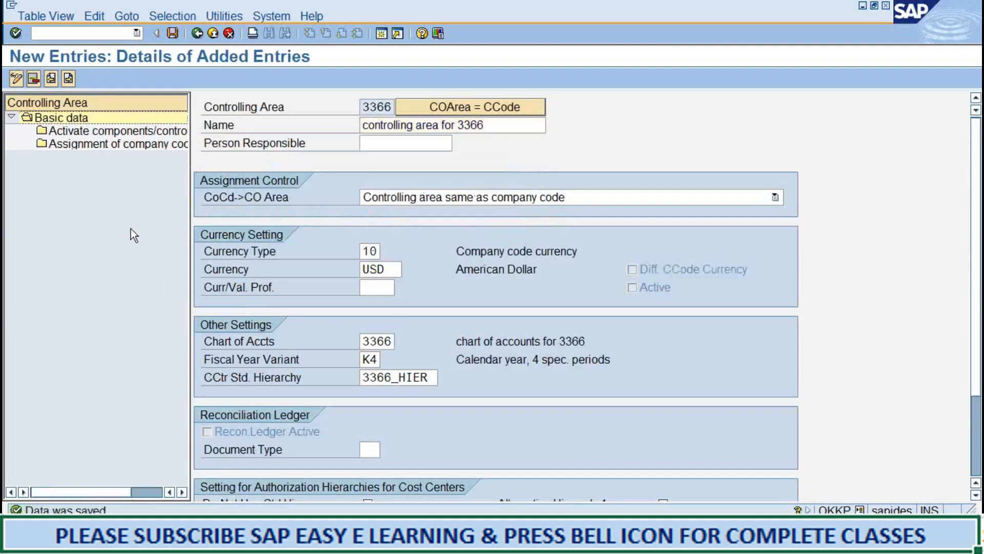
Step: Add company code 3366 as a new entry in the company code assignment of controlling area 3366 and save it
key("alt+Tab")
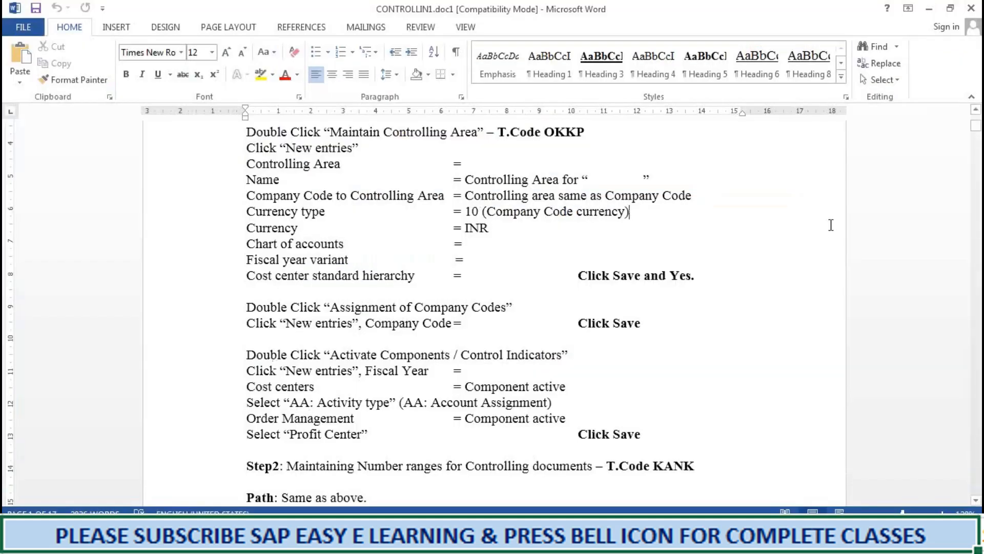
left_click(929, 9)
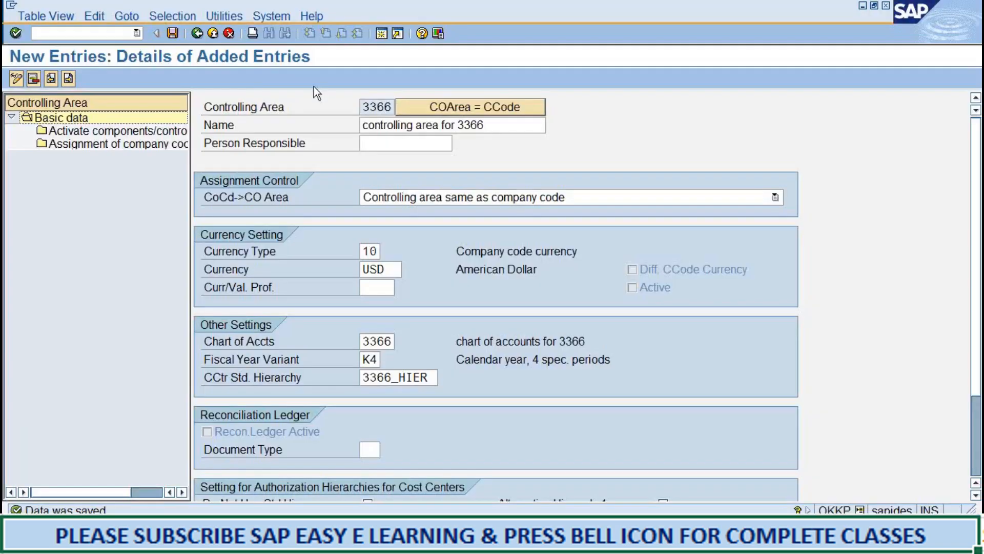
double_click(130, 146)
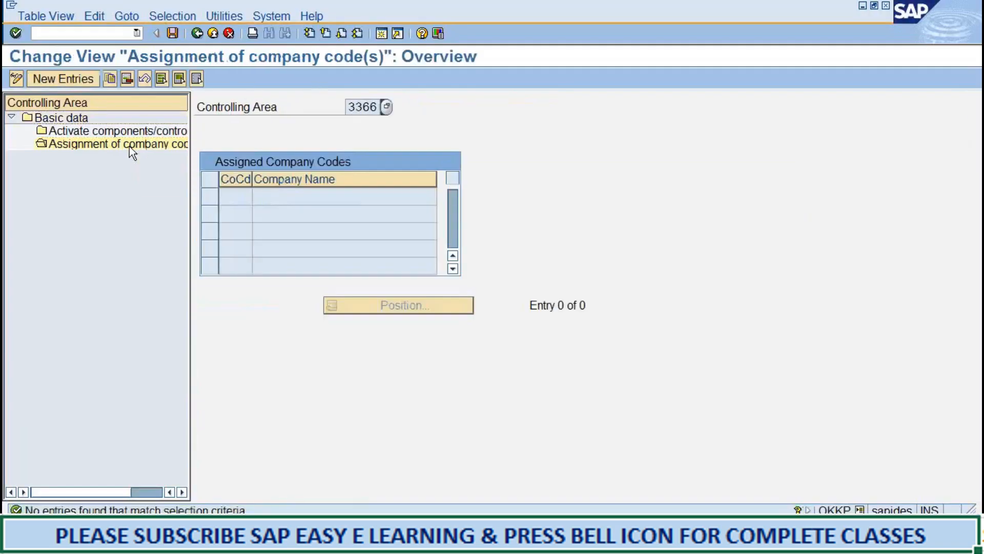
left_click(85, 78)
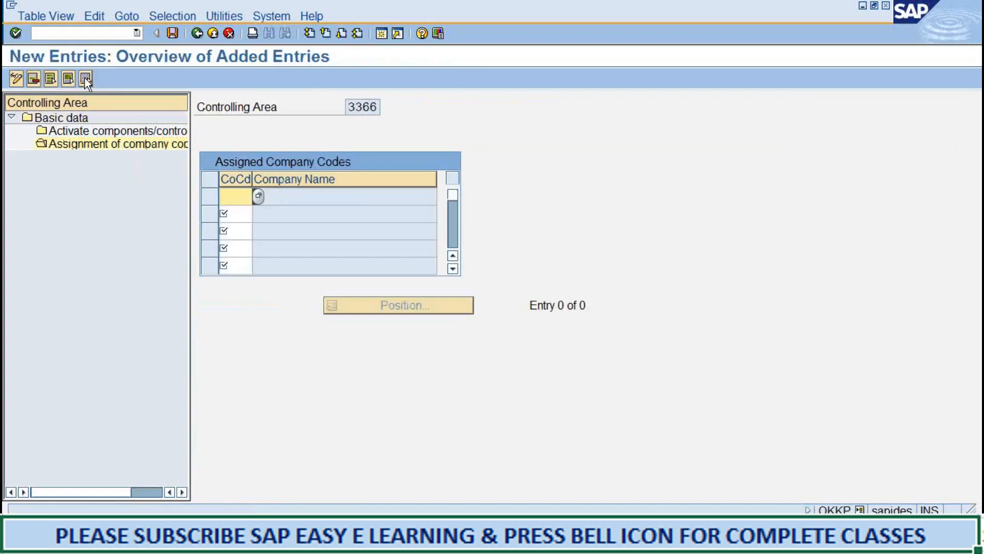
left_click(240, 216)
left_click(237, 230)
left_click(237, 248)
left_click(236, 262)
left_click(231, 195)
type("3366")
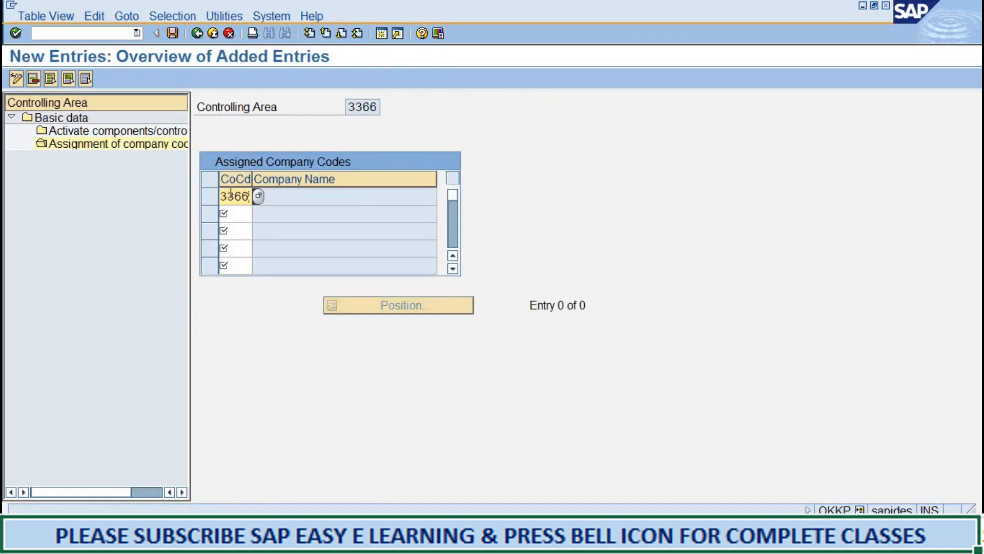
left_click(173, 34)
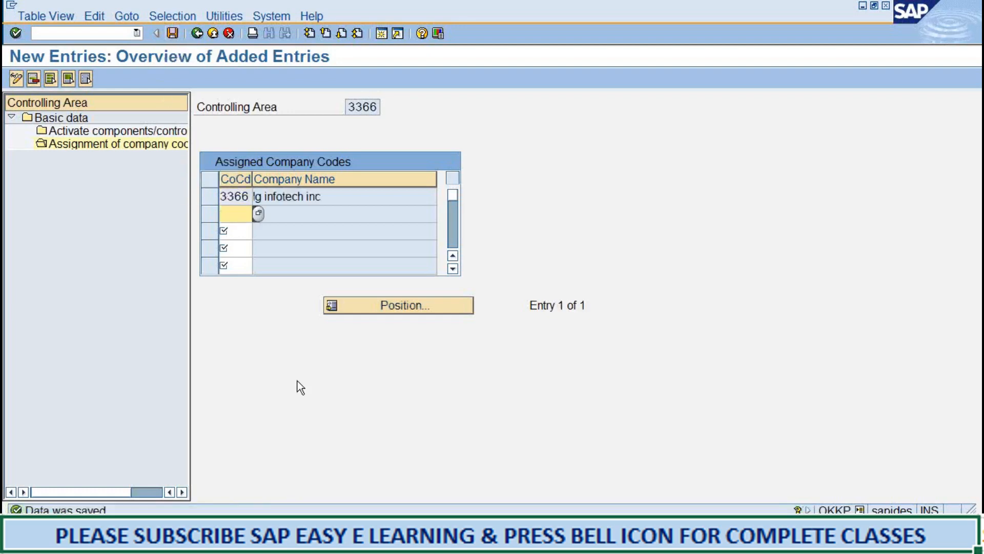
Step: Add a new control indicators entry for controlling area 3366 starting in fiscal year 2017
double_click(105, 132)
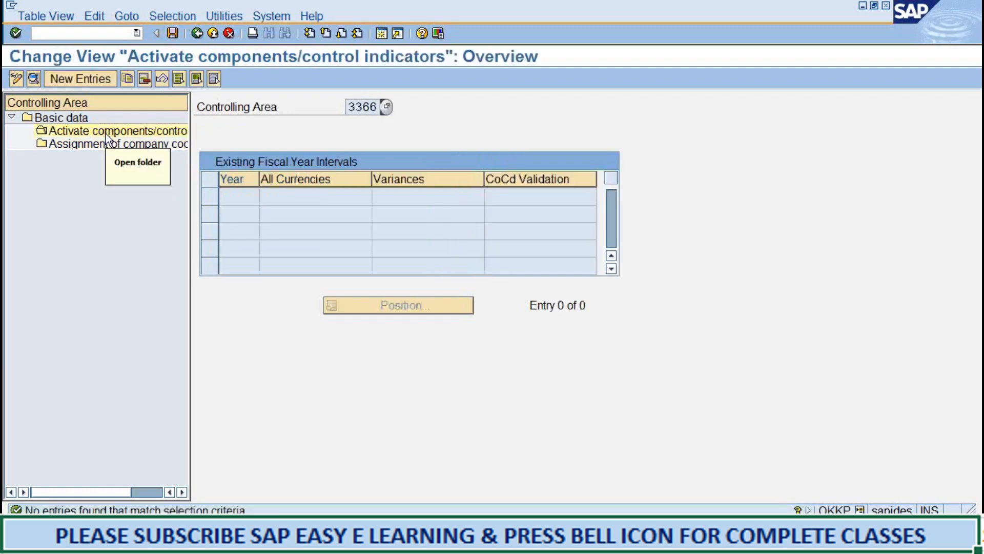
left_click(97, 82)
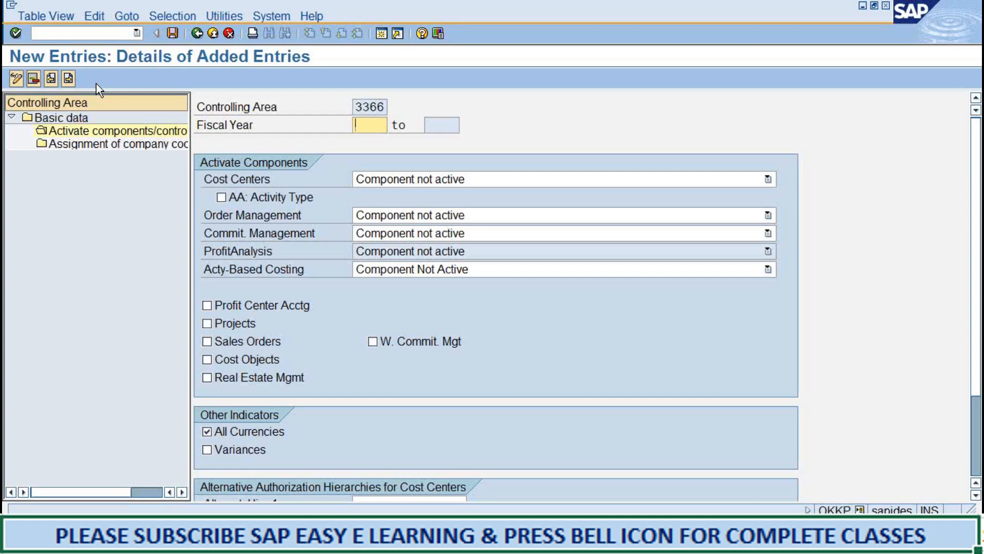
type("2017")
Step: Set cost centers to Component active and enable AA: Activity Type for the 2017 entry
left_click(262, 180)
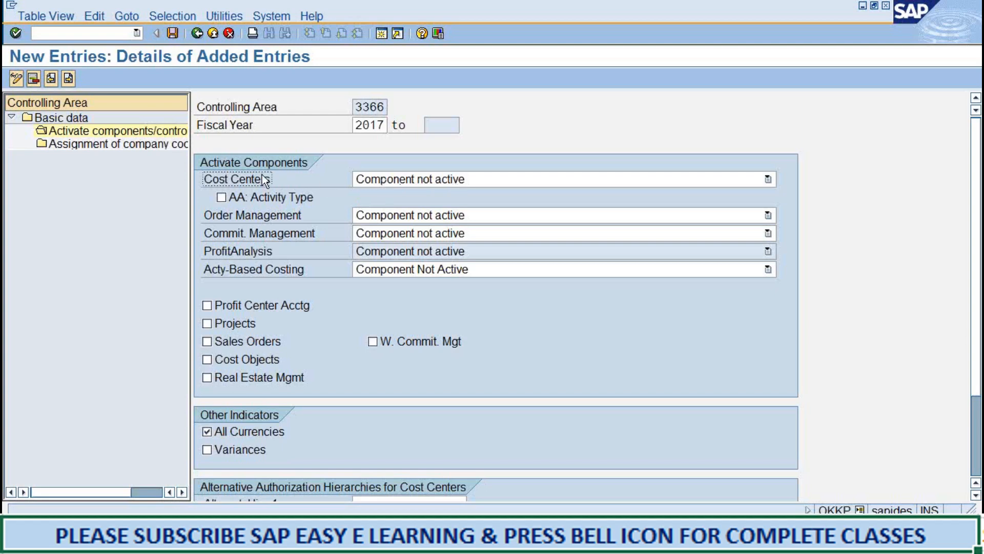
left_click(426, 178)
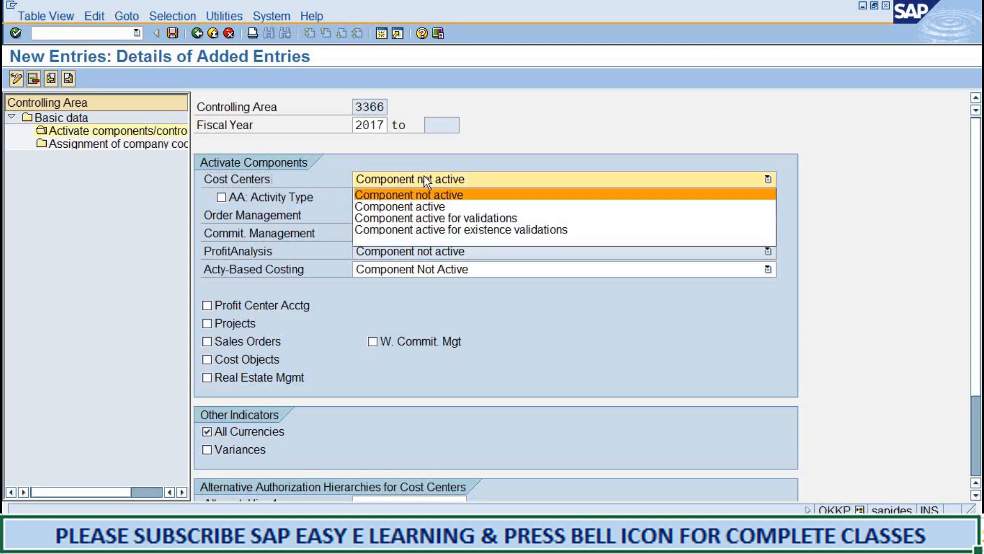
left_click(427, 203)
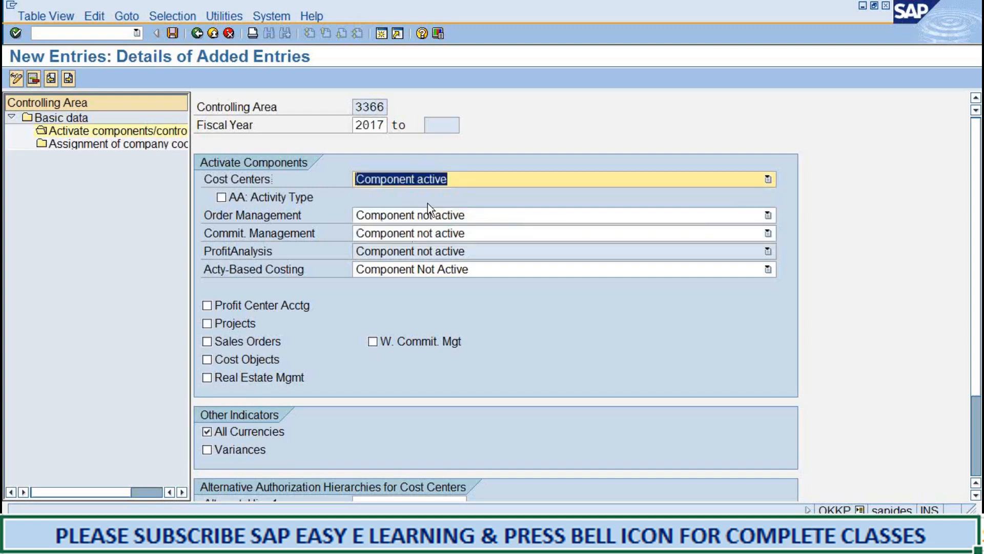
left_click(221, 198)
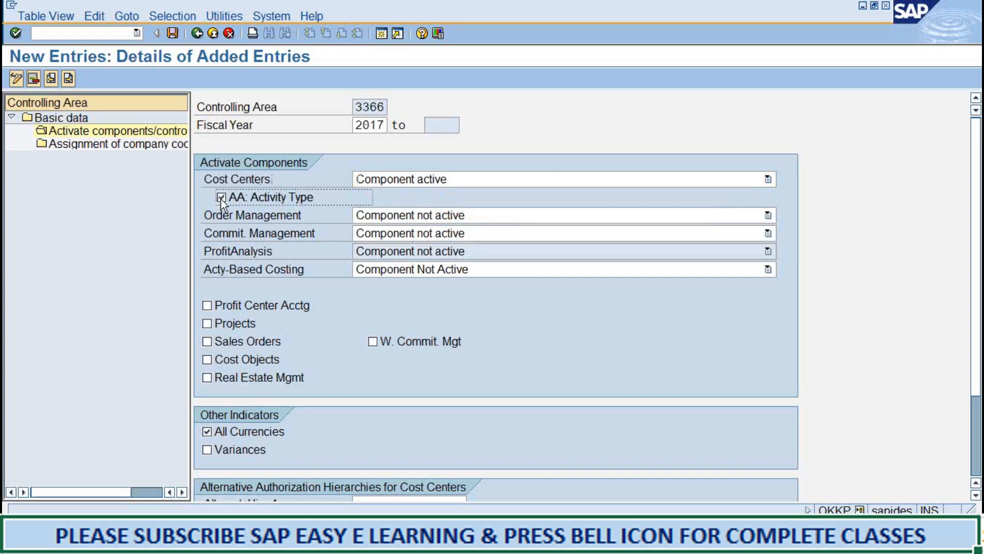
Step: Set order management to Component active, enable Profit Center Acctg and save the control indicators, acknowledging the transport information
left_click(767, 216)
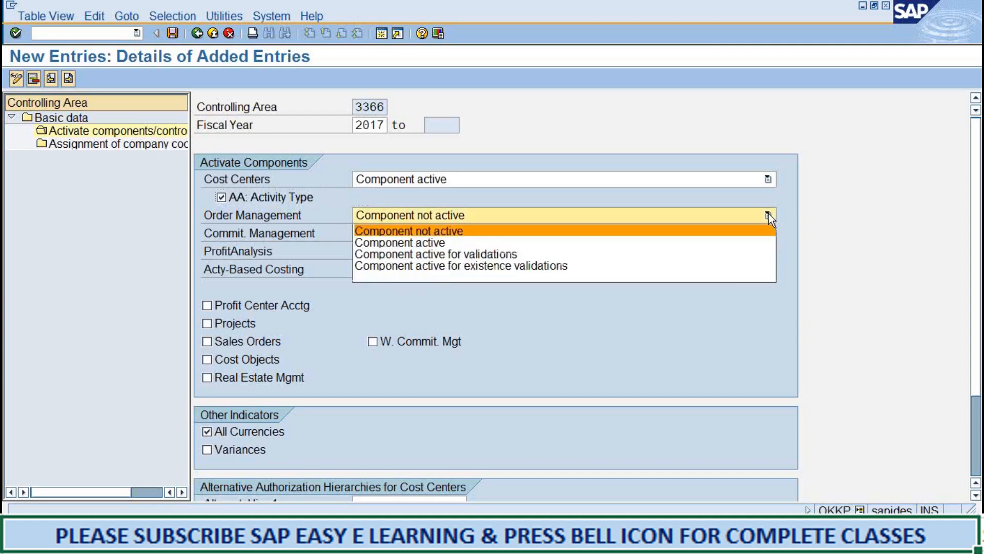
left_click(728, 239)
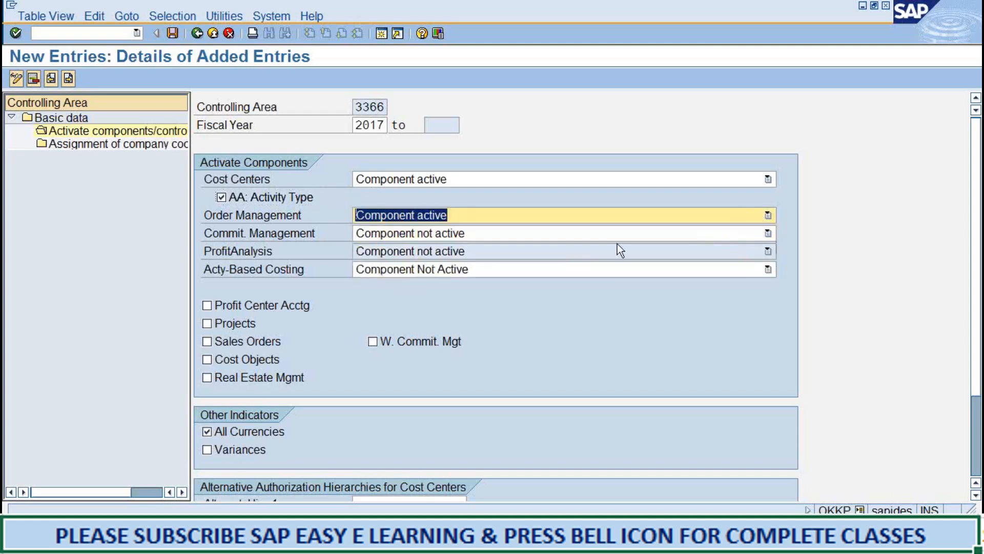
left_click(207, 304)
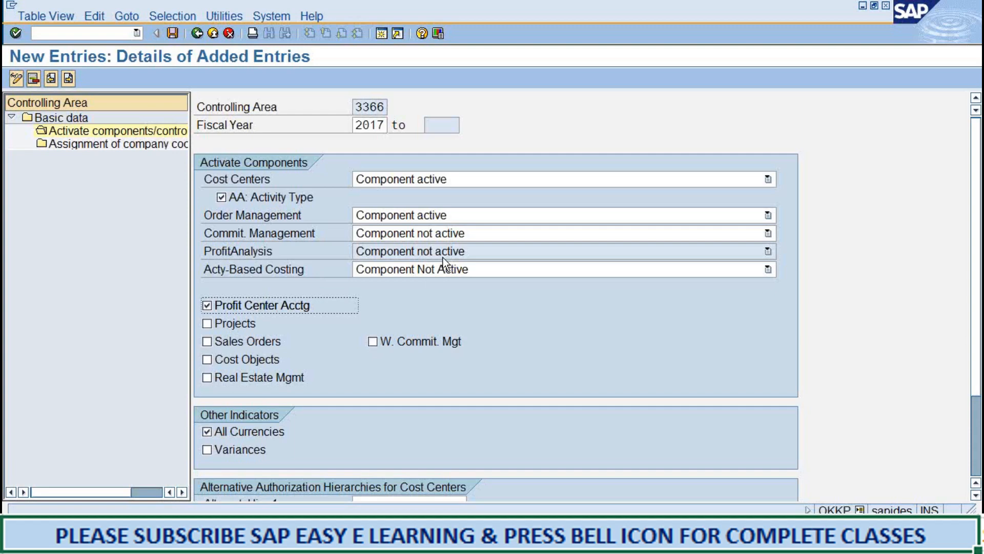
left_click(178, 32)
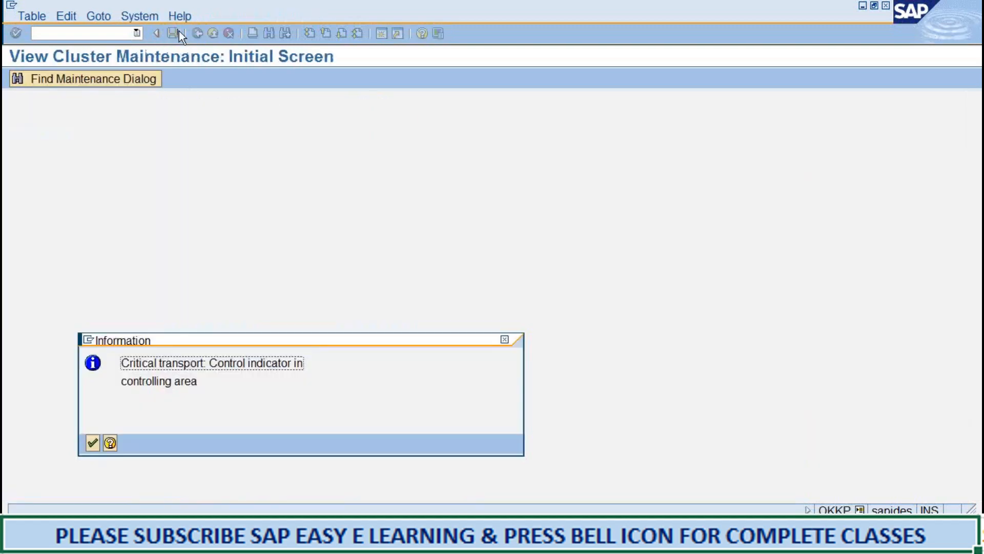
left_click(92, 443)
Step: Switch to the Word notes and read Step 2 on maintaining number ranges for controlling documents
left_click(361, 541)
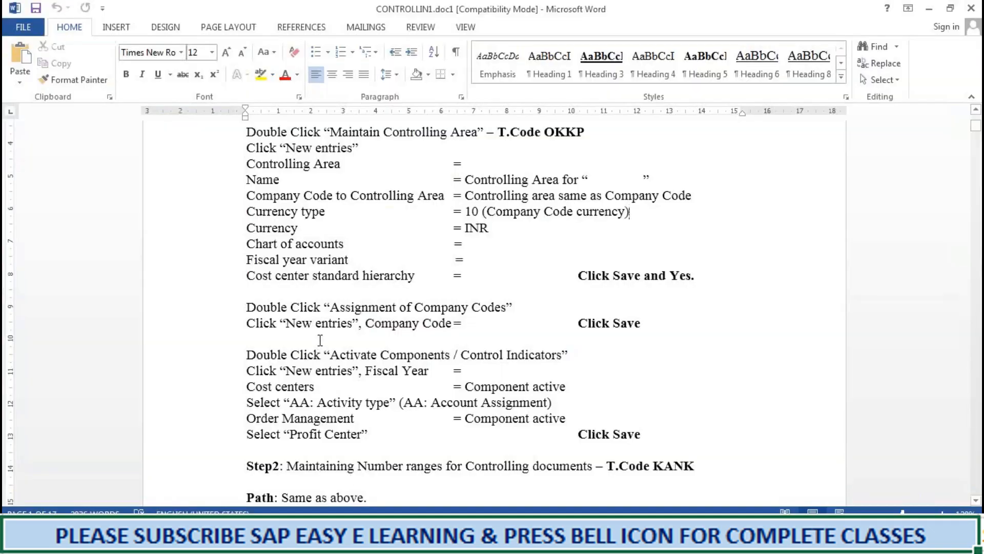
scroll(320, 341, "down", 6)
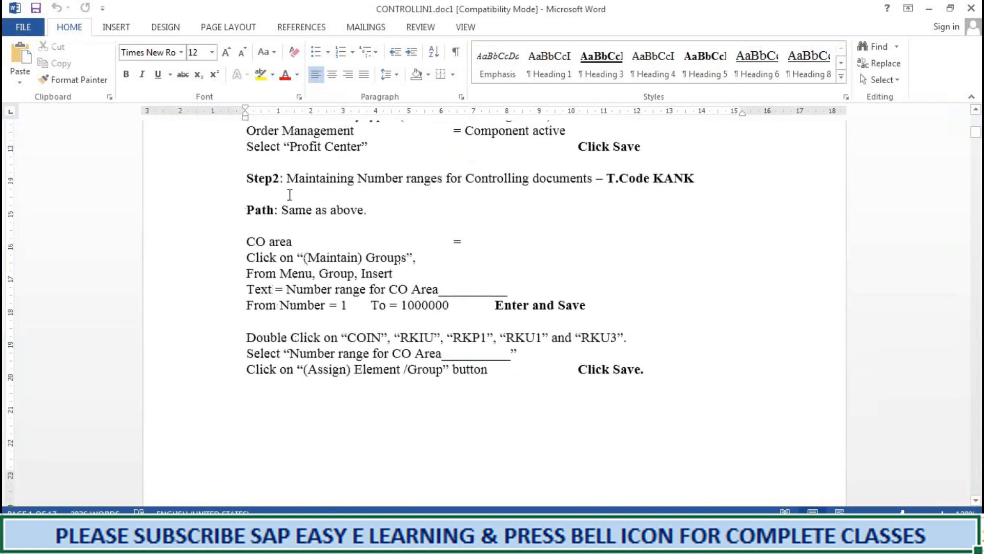
left_click_drag(289, 182, 702, 180)
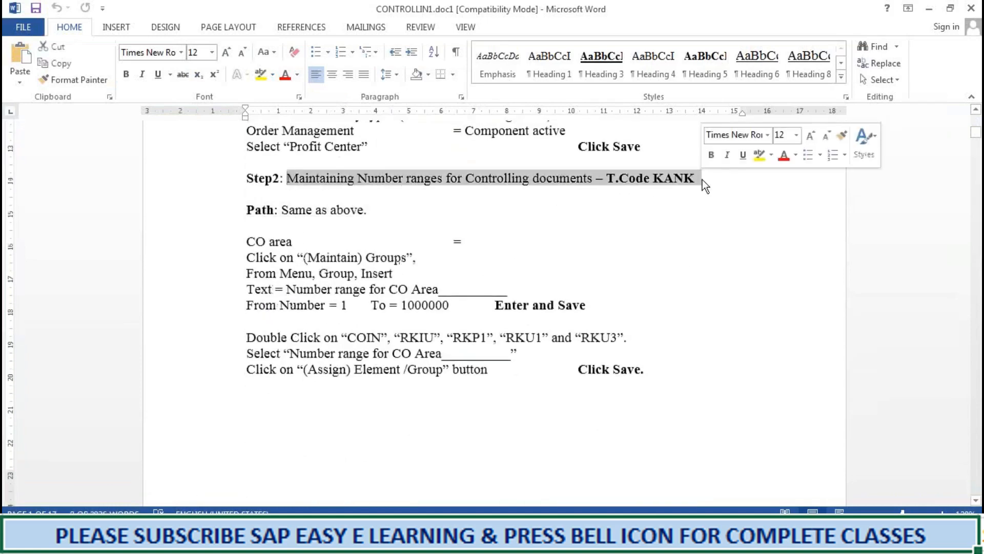
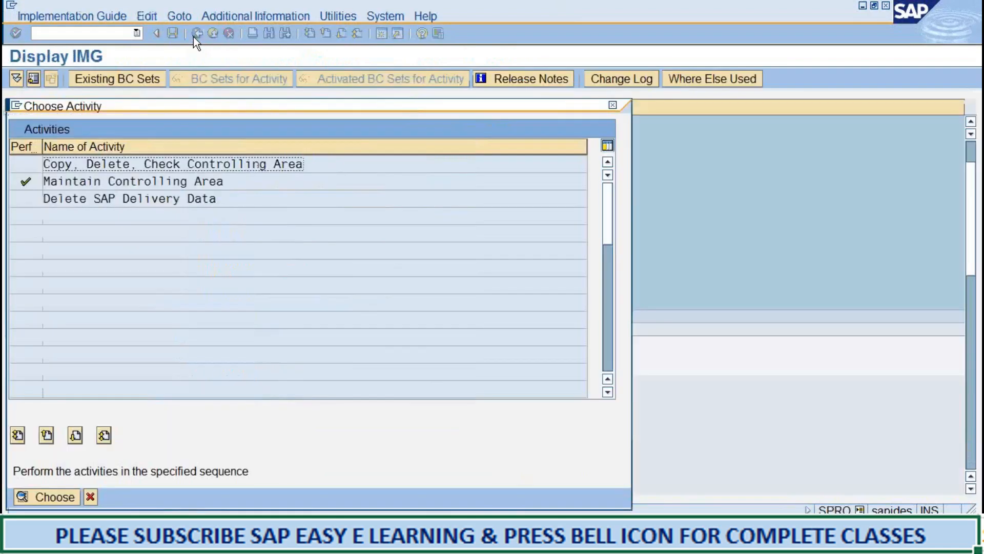
Step: Leave the controlling area activities and open number range group maintenance for controlling documents in CO area 3366
left_click(84, 496)
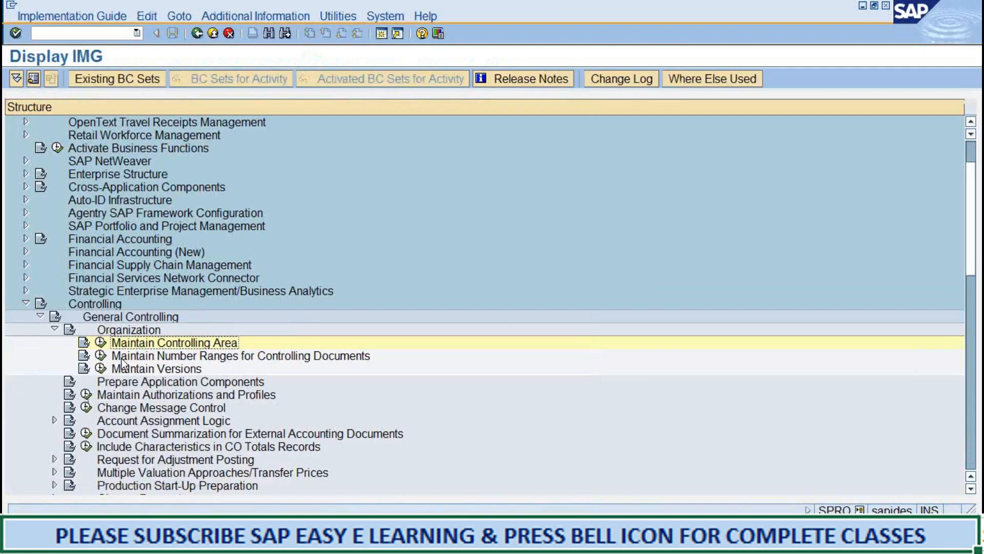
left_click(102, 356)
left_click(102, 357)
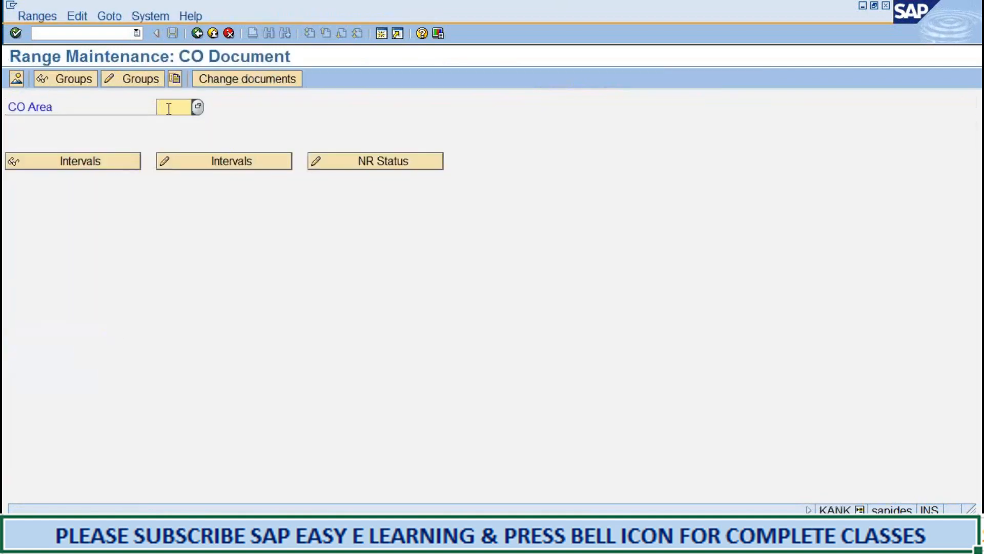
left_click(169, 108)
type("3366")
left_click(134, 78)
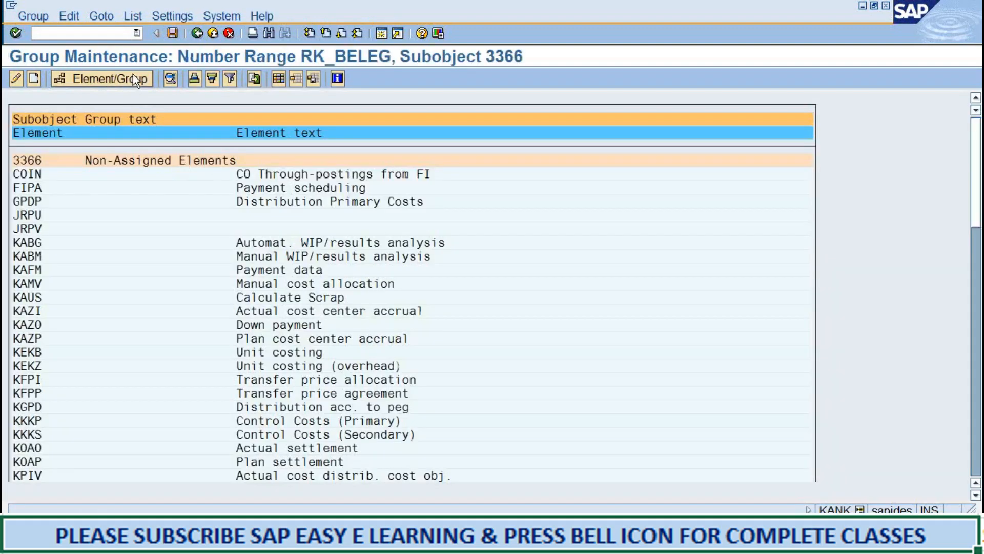
Step: Review the Word notes on inserting the number range group, assigning its elements and the transaction names, and return to SAP
left_click(257, 537)
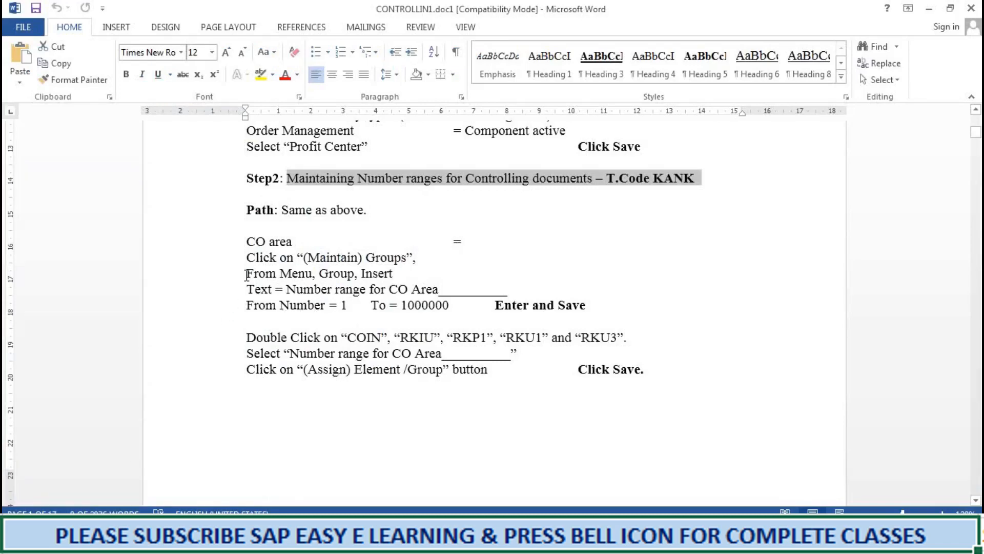
left_click_drag(246, 274, 268, 402)
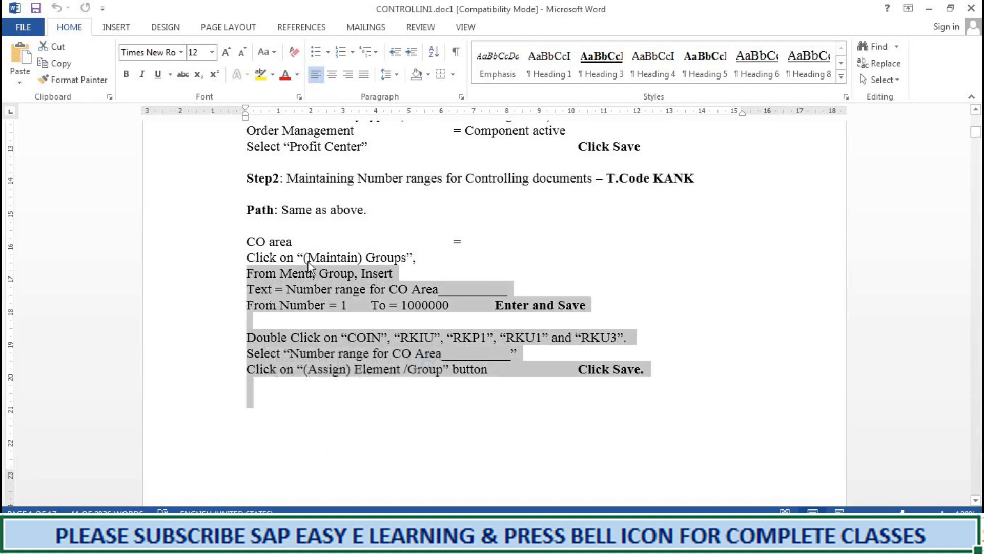
left_click(416, 255)
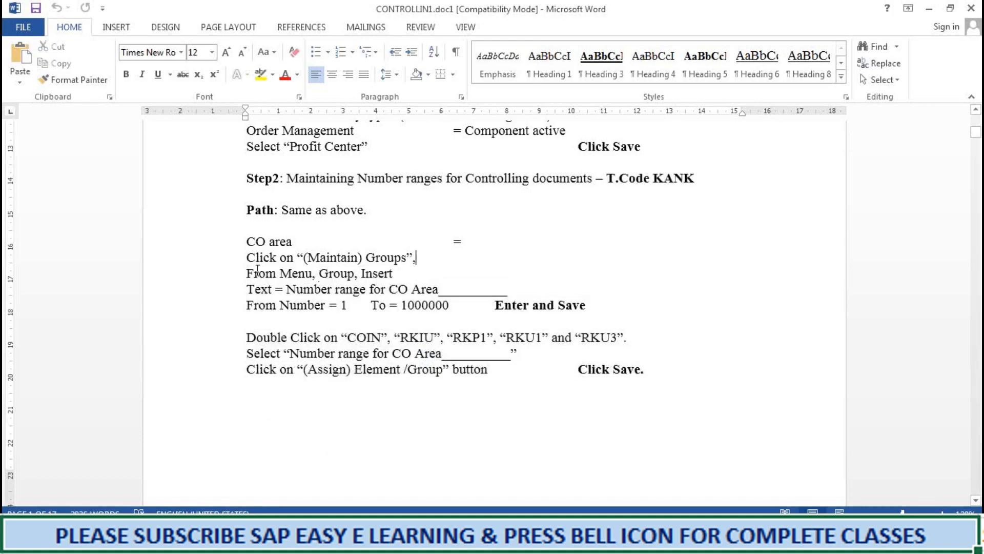
left_click_drag(248, 270, 508, 390)
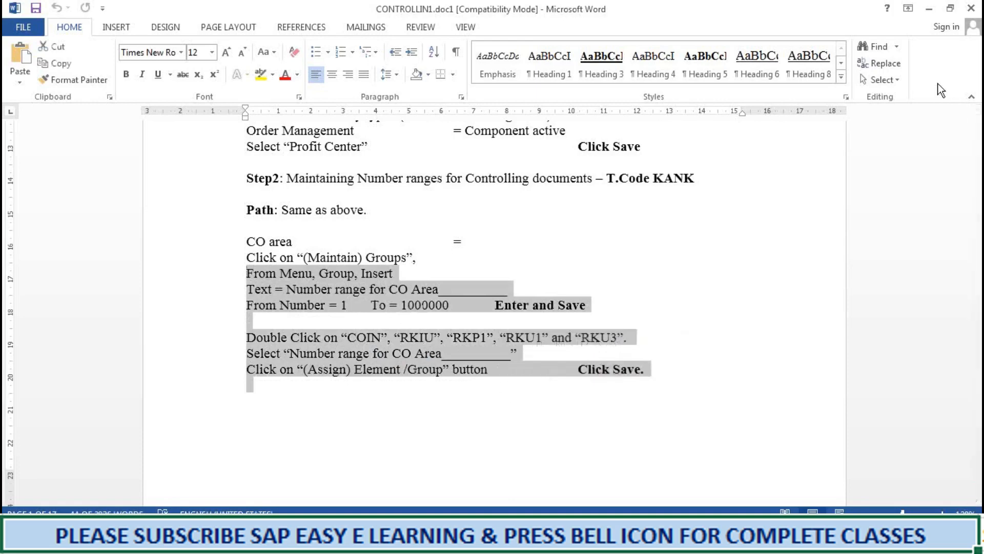
left_click(975, 500)
scroll(977, 502, "down", 7)
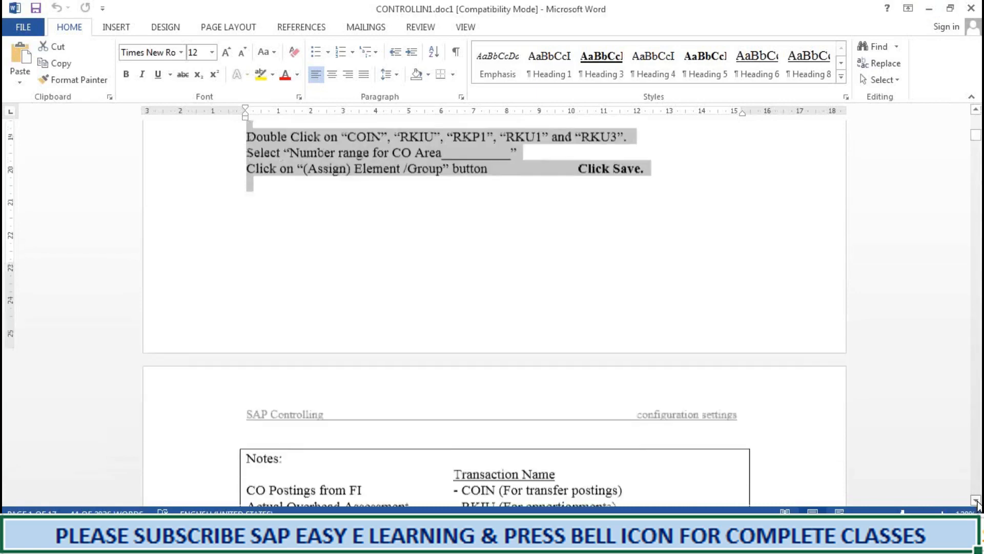
scroll(977, 501, "down", 1)
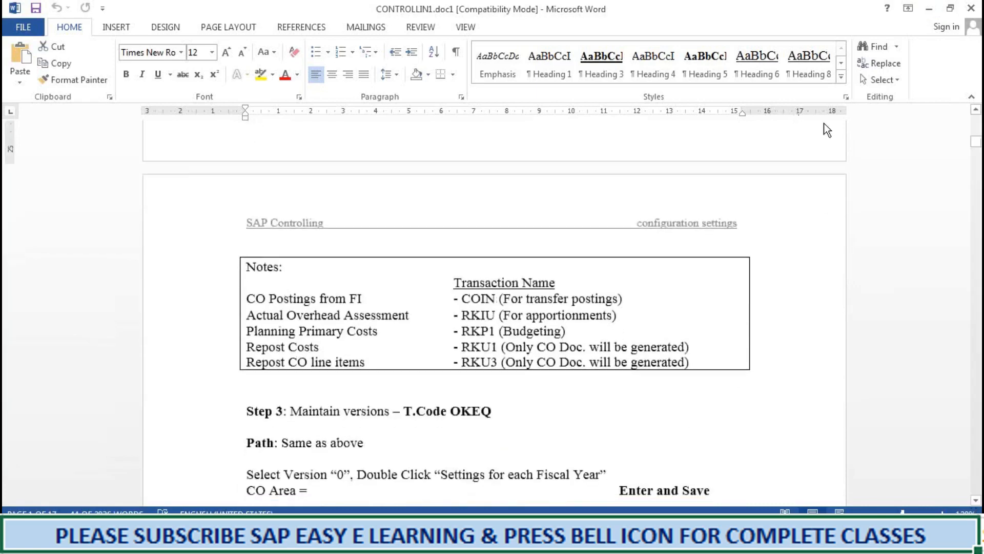
left_click(931, 9)
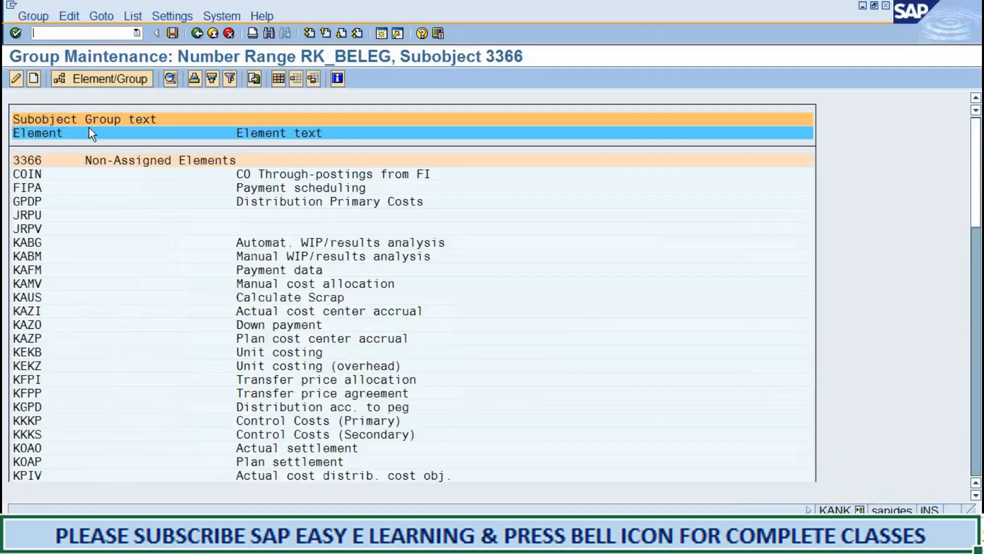
Step: Create a new number range group with the text "number ranges for controlling area 3366"
left_click(33, 79)
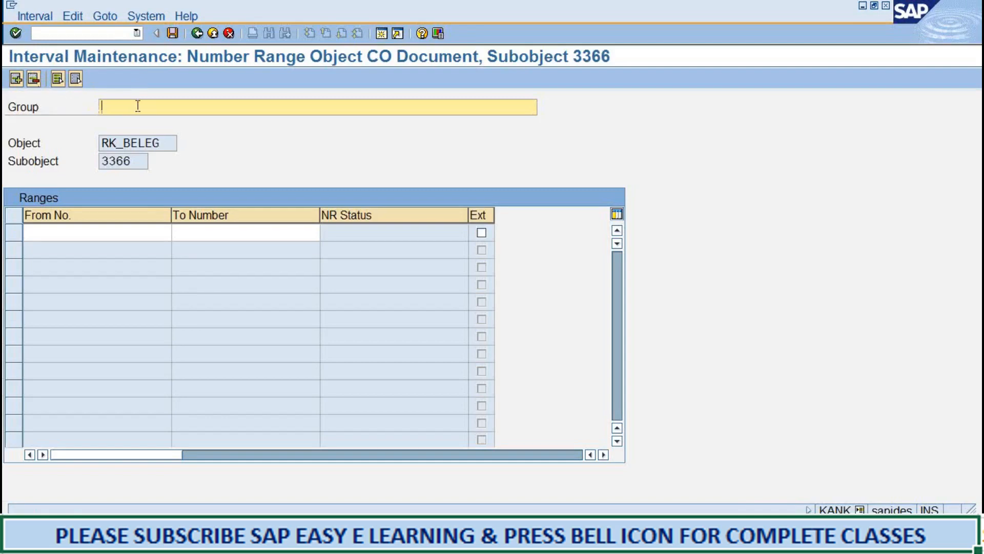
type("number ranges for")
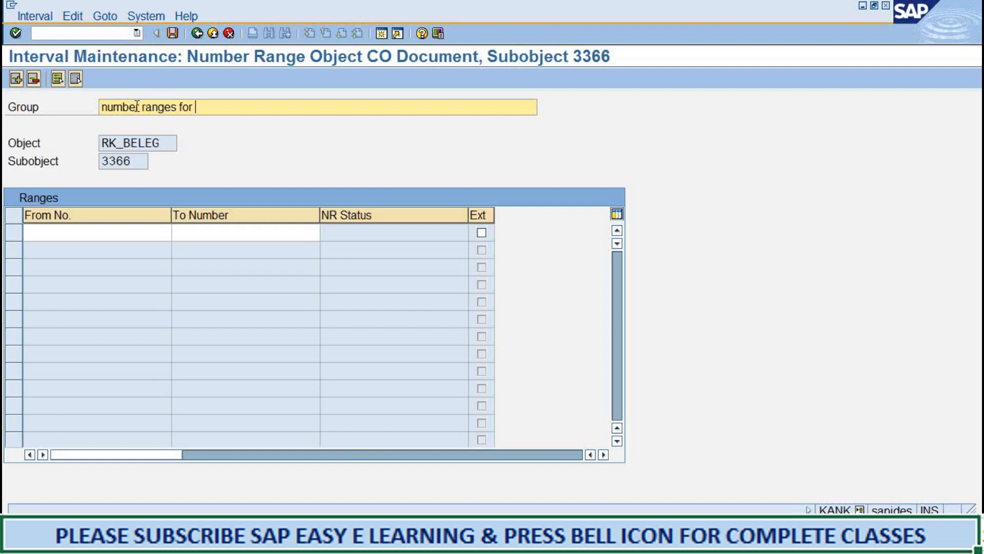
type("controlling area for 3366")
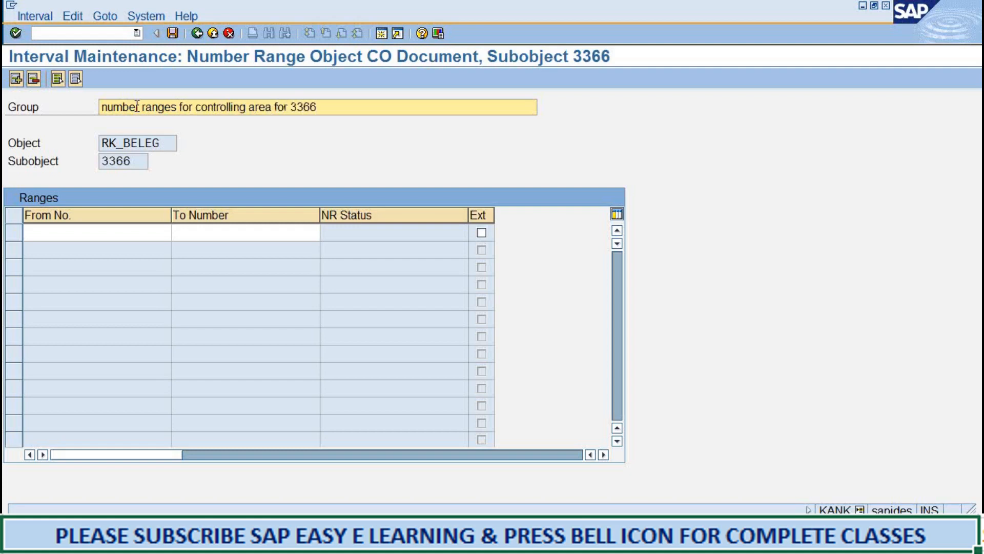
key("BackSpace")
key("BackSpace")
key("BackSpace")
key("BackSpace")
key("BackSpace")
key("BackSpace")
key("BackSpace")
key("BackSpace")
type("3366")
Step: Enter the group's number interval from 1 to 100000 and save it, acknowledging the transport notice
left_click(80, 235)
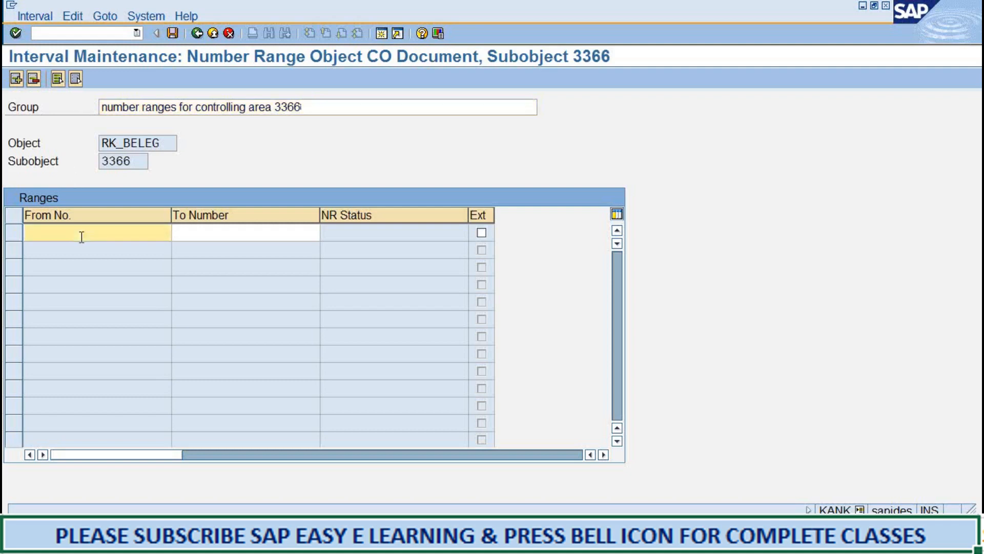
type("1")
key("Tab")
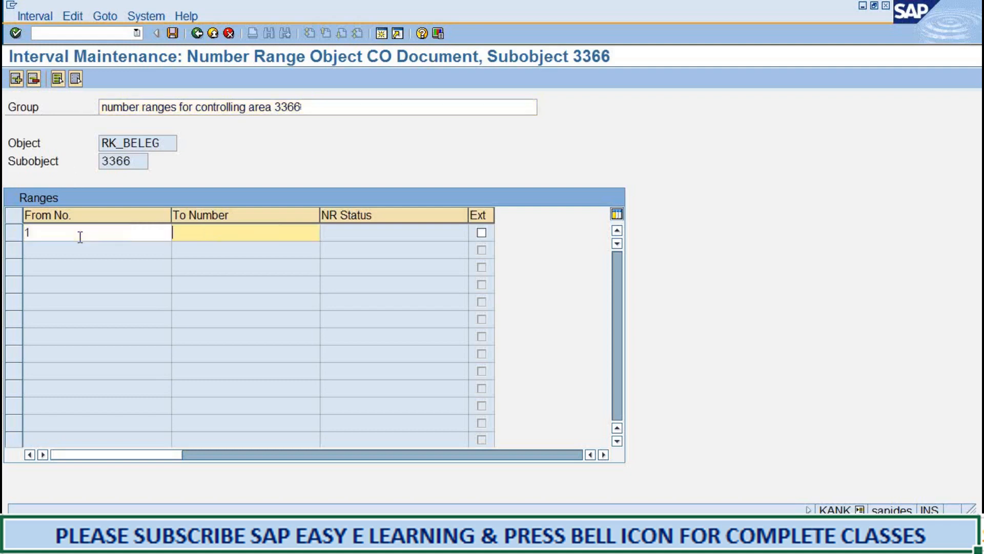
type("100000")
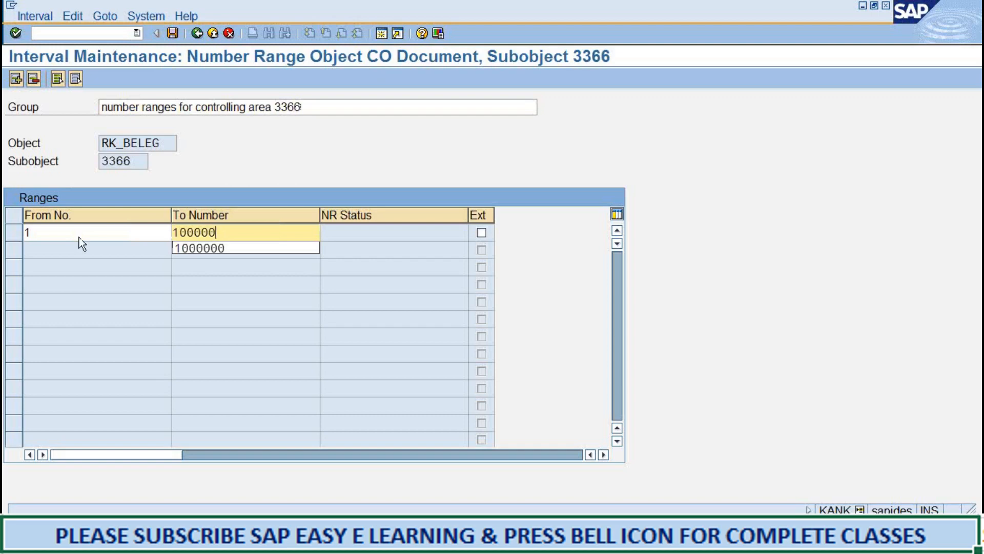
left_click(169, 35)
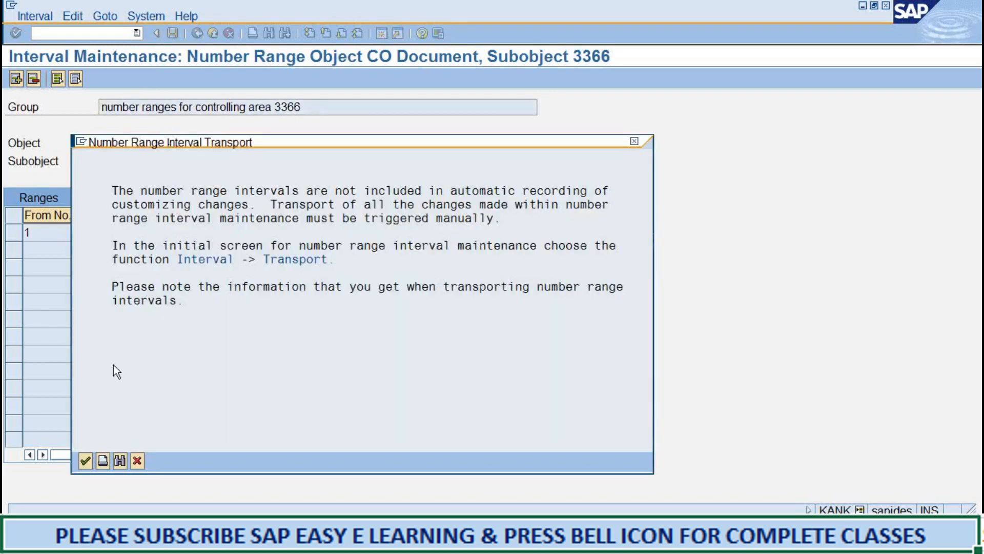
left_click(85, 460)
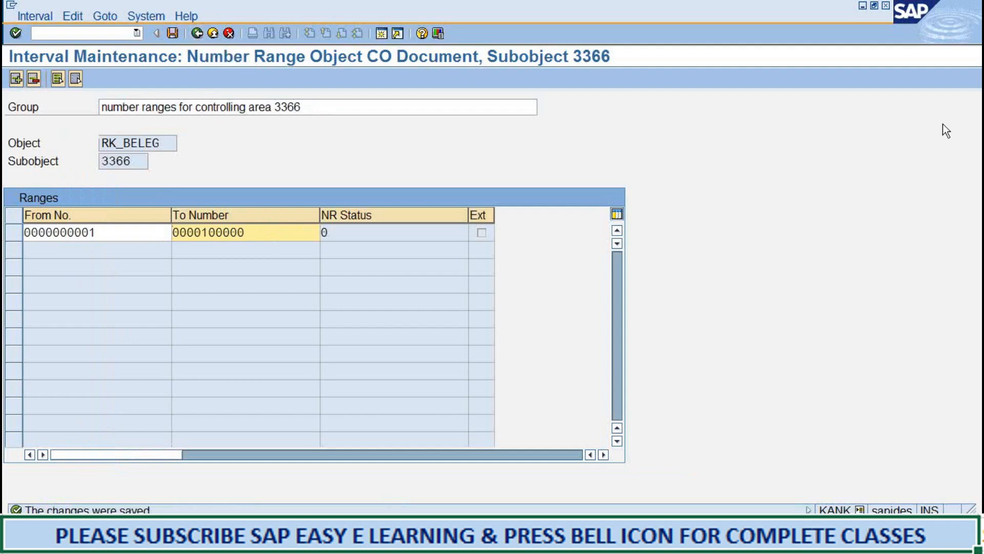
Step: Return to the group maintenance overview and assign element COIN to the group "number ranges for controlling area 3366"
key("alt+Tab")
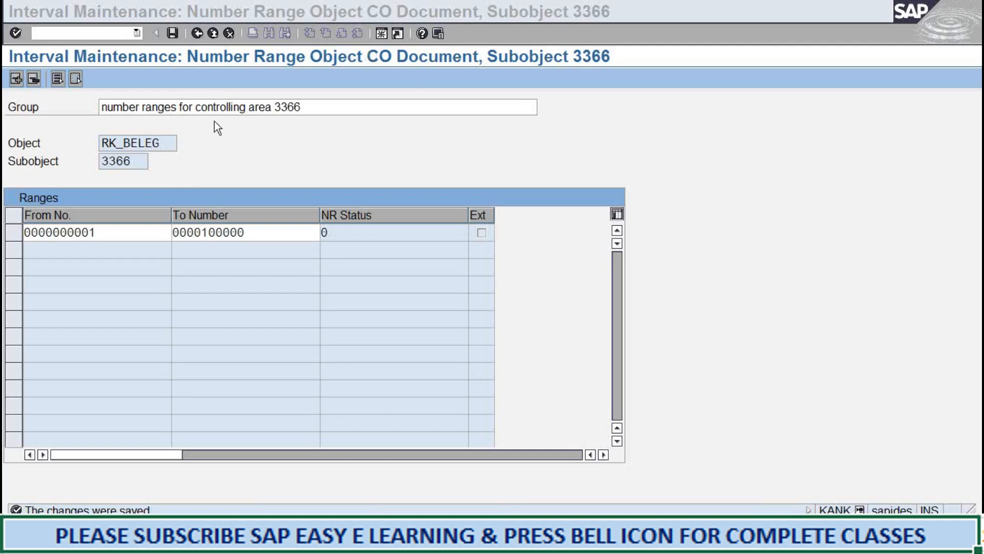
left_click(223, 137)
left_click(196, 34)
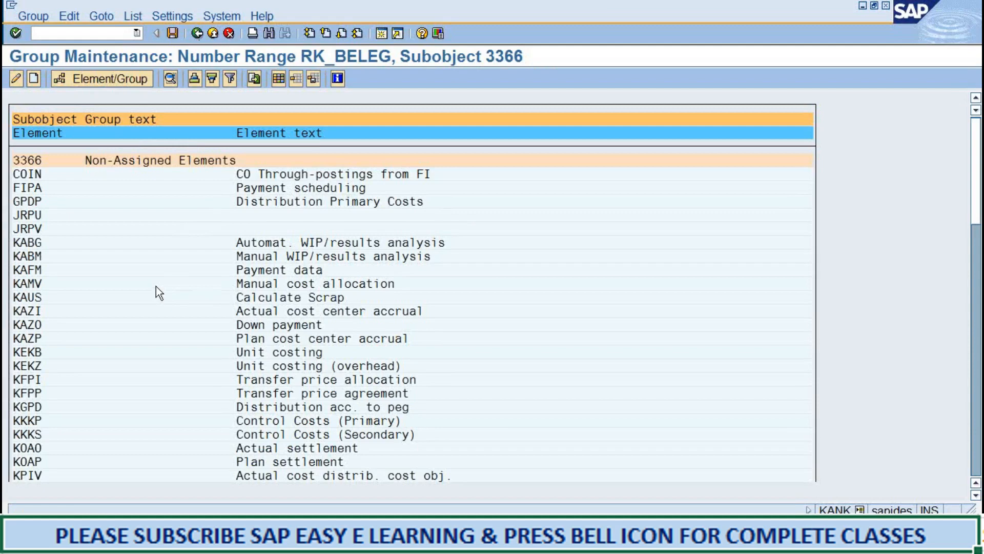
left_click(24, 175)
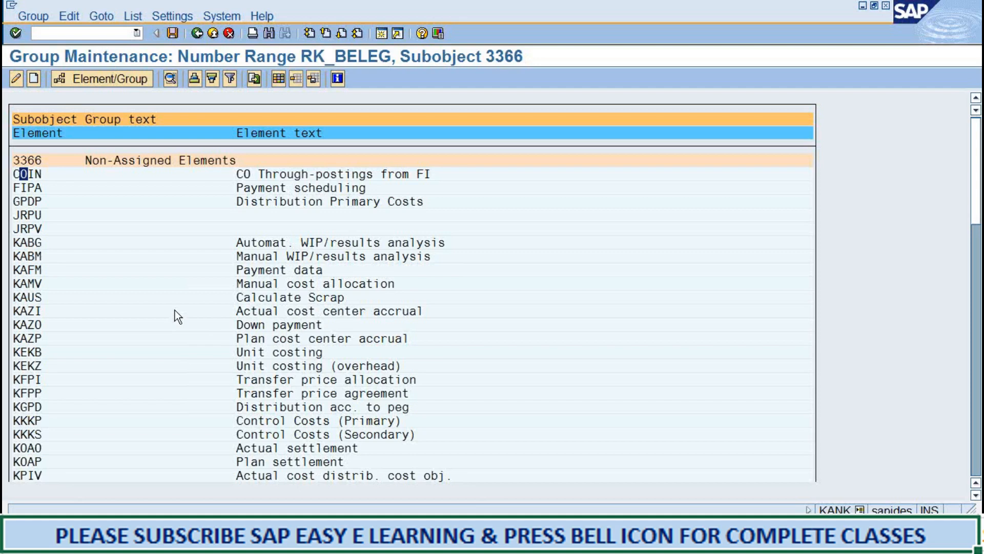
left_click(113, 78)
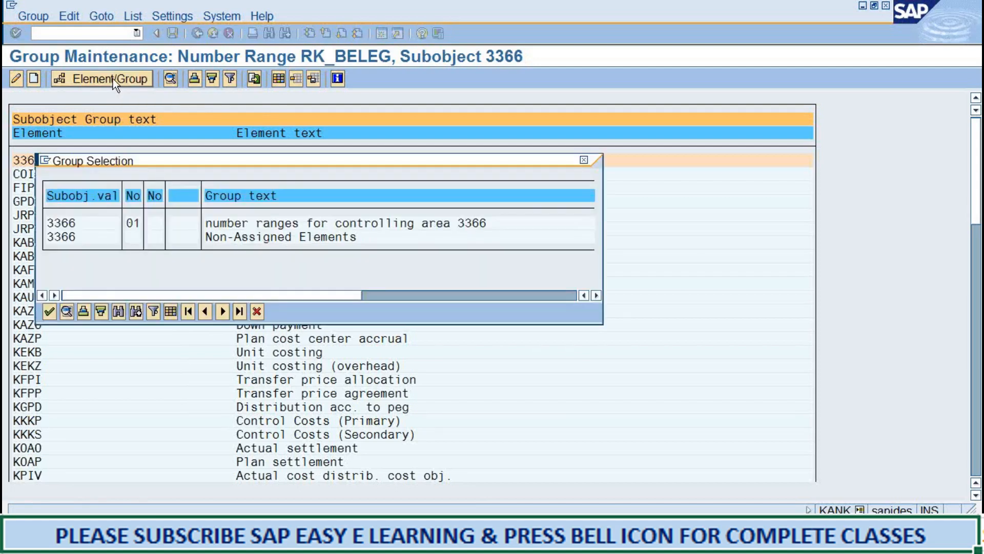
double_click(134, 226)
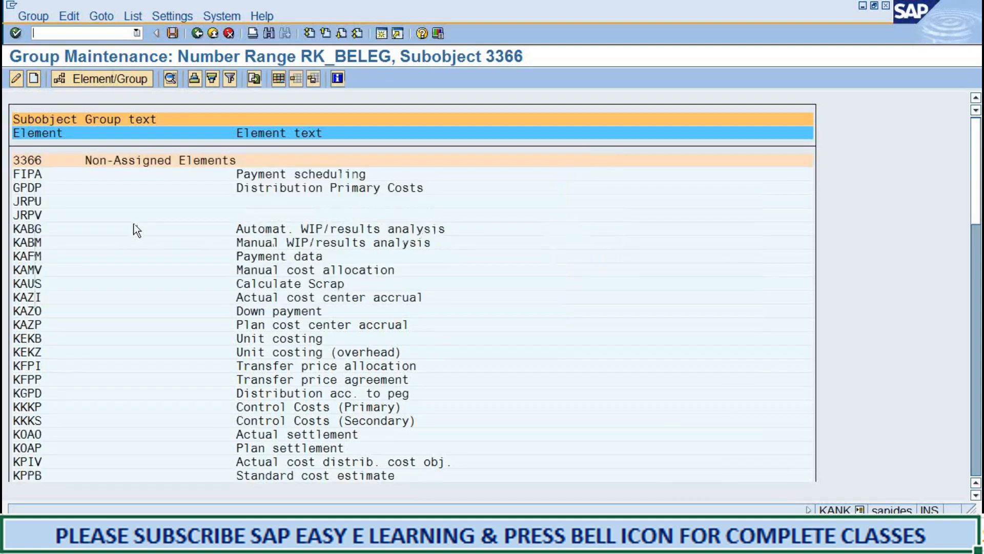
Step: Check the element codes in the Word notes, return to SAP, and assign RKIU (Actual Overhead Assessment) to the controlling area 3366 number range group
left_click(328, 542)
left_click(328, 452)
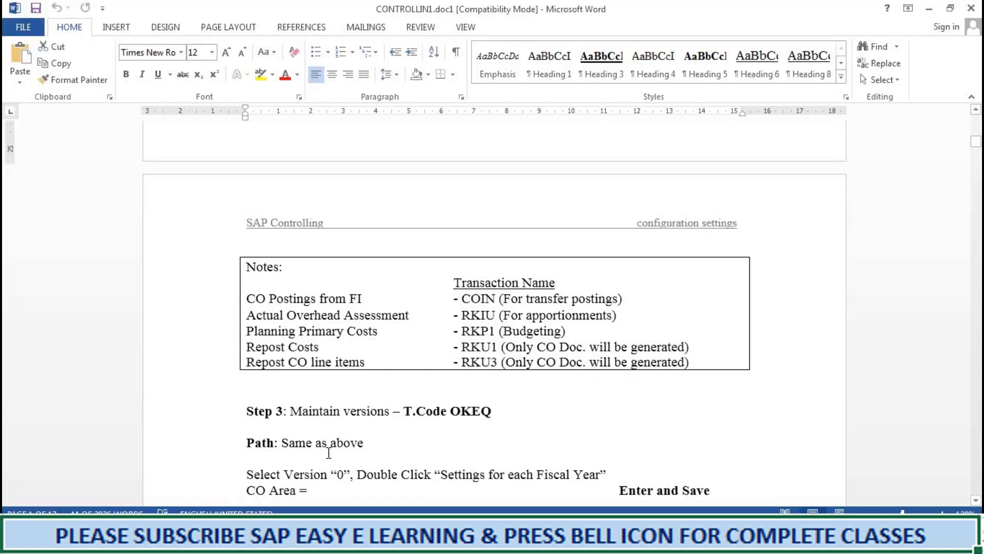
scroll(330, 418, "up", 7)
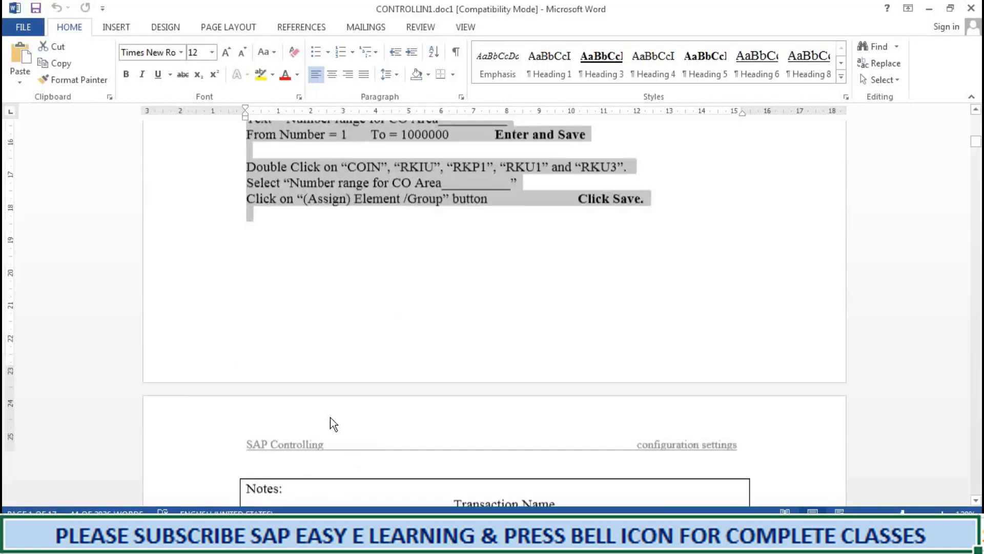
left_click(928, 10)
scroll(204, 328, "down", 3)
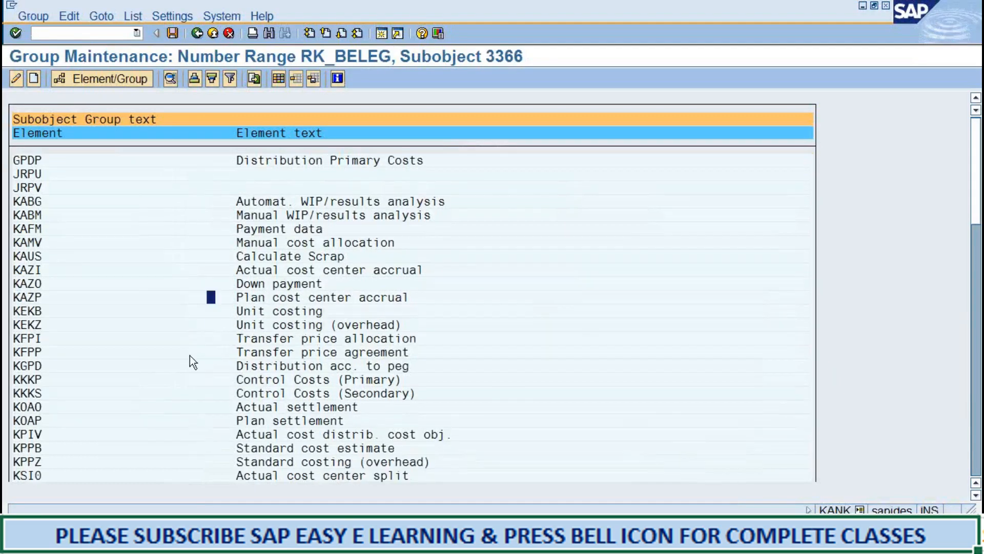
scroll(175, 353, "down", 6)
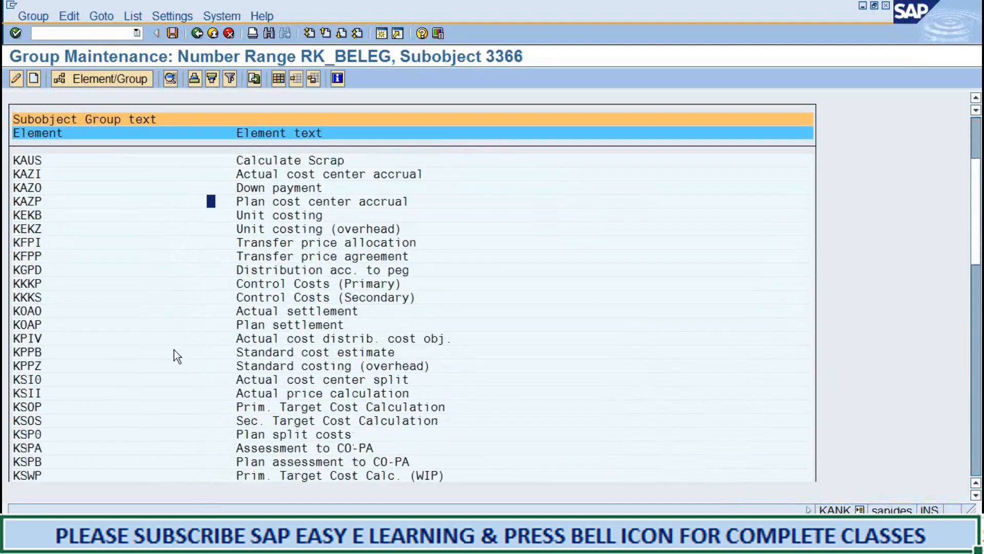
scroll(149, 377, "down", 4)
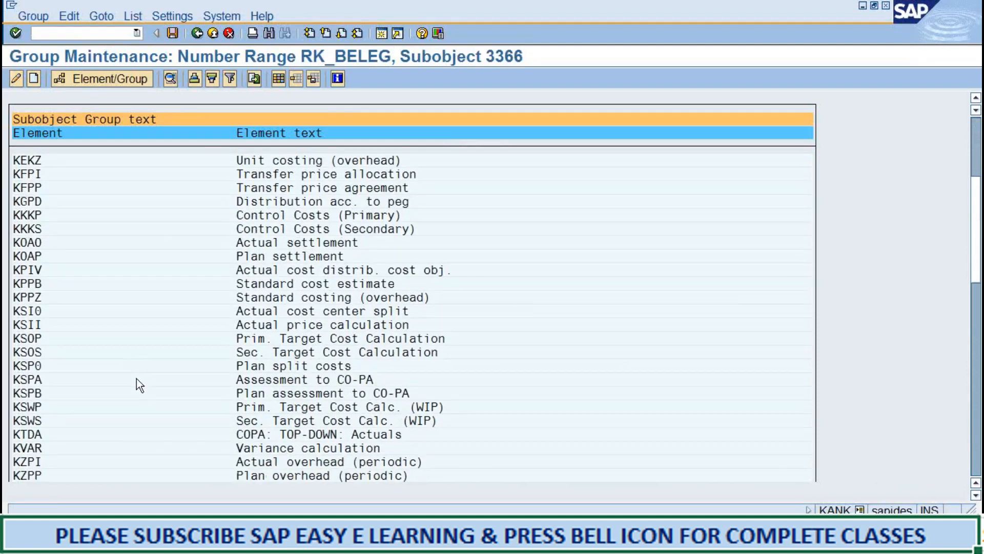
scroll(130, 375, "down", 6)
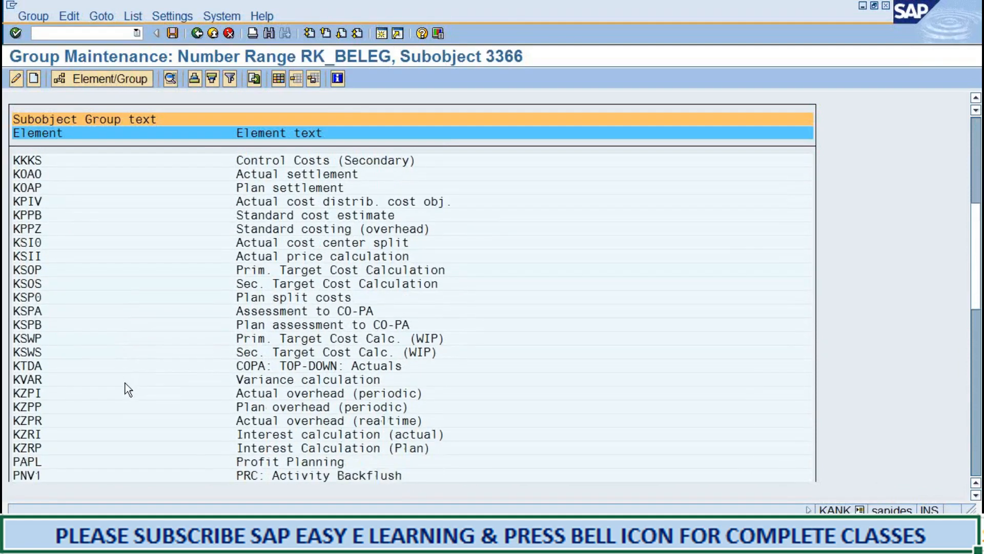
scroll(111, 386, "down", 2)
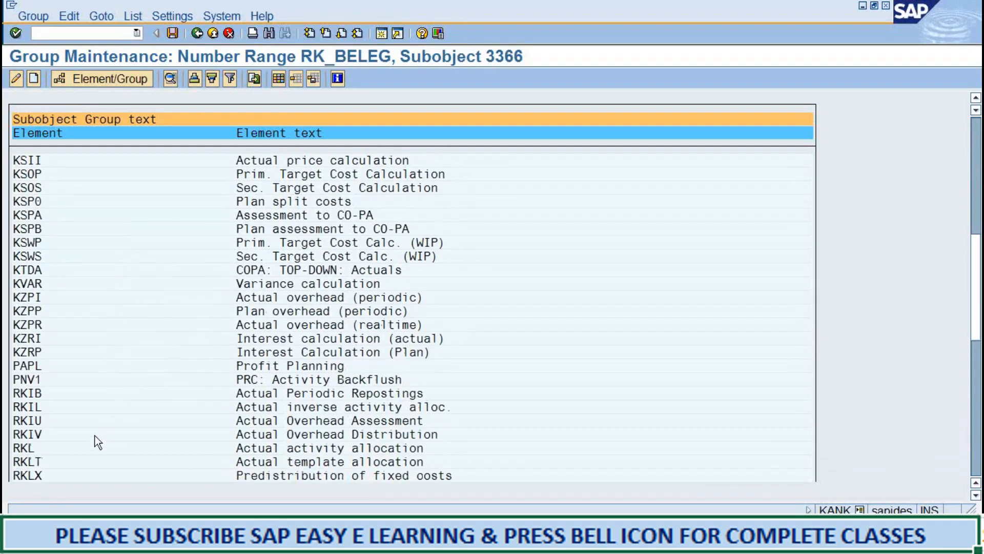
left_click(31, 421)
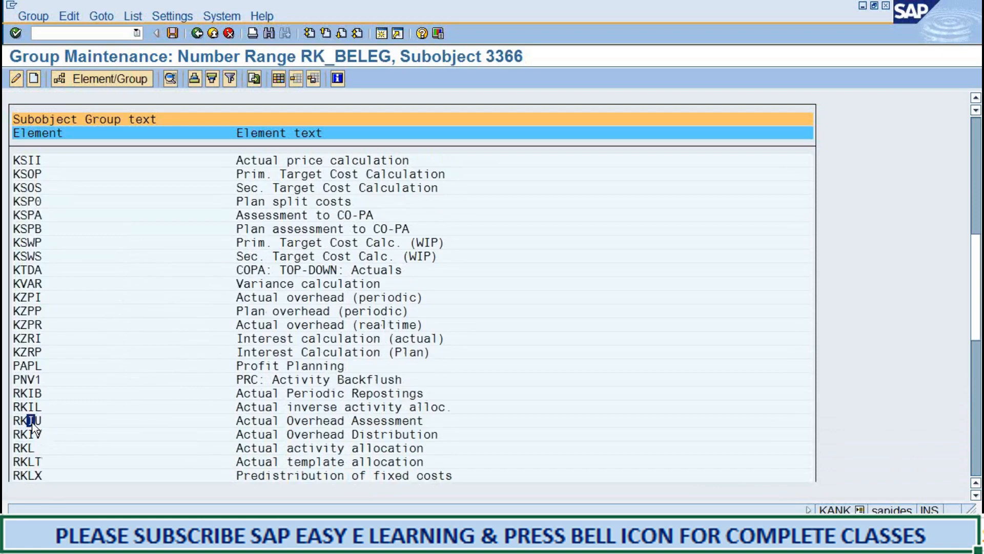
left_click(81, 78)
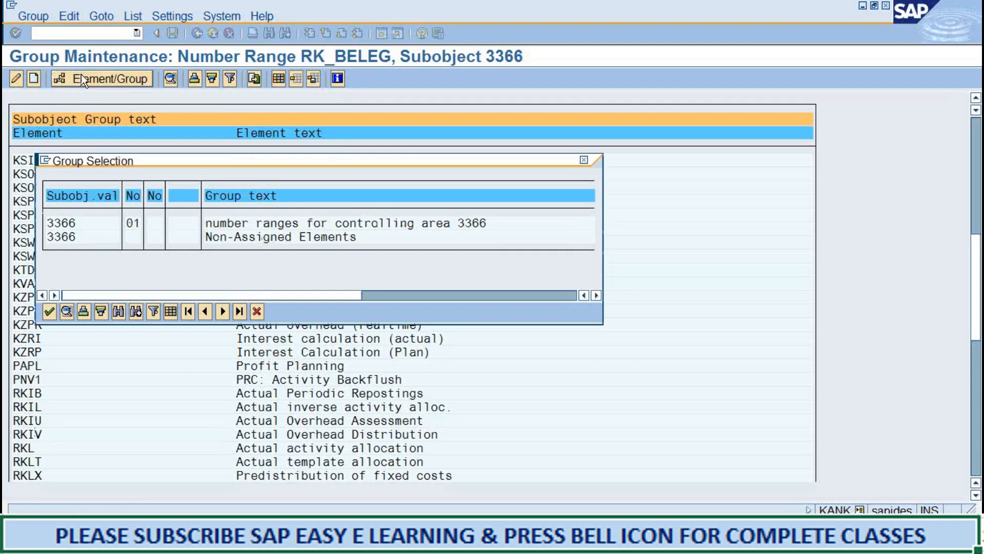
double_click(134, 223)
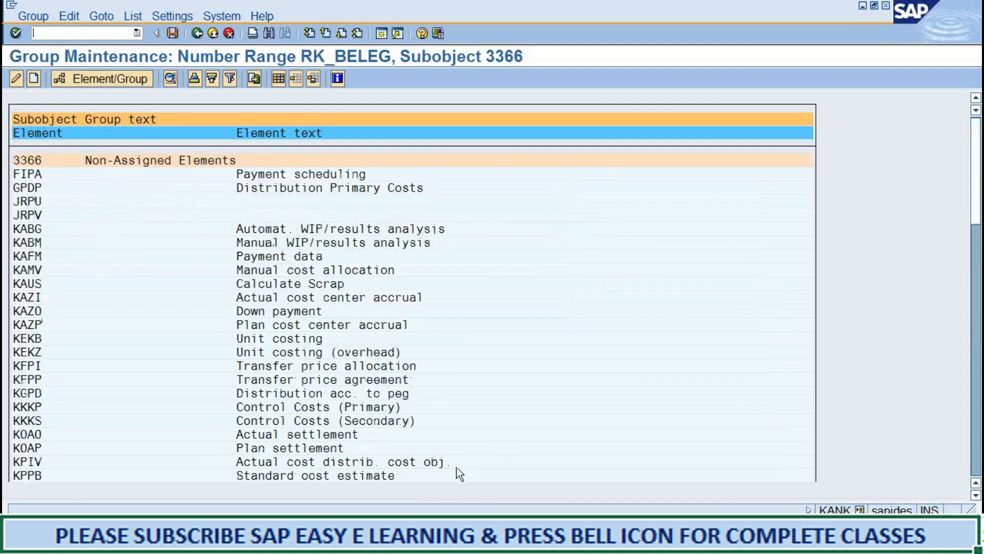
Step: Recheck the Word notes, return to SAP, and assign element RKP2 (Planning activities) to number range group 01 of controlling area 3366
left_click(405, 535)
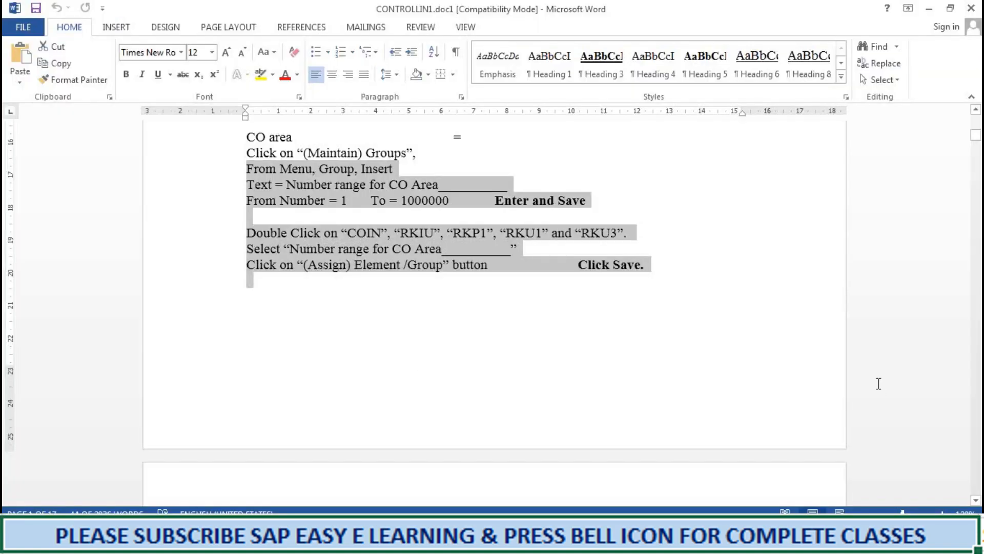
left_click(938, 6)
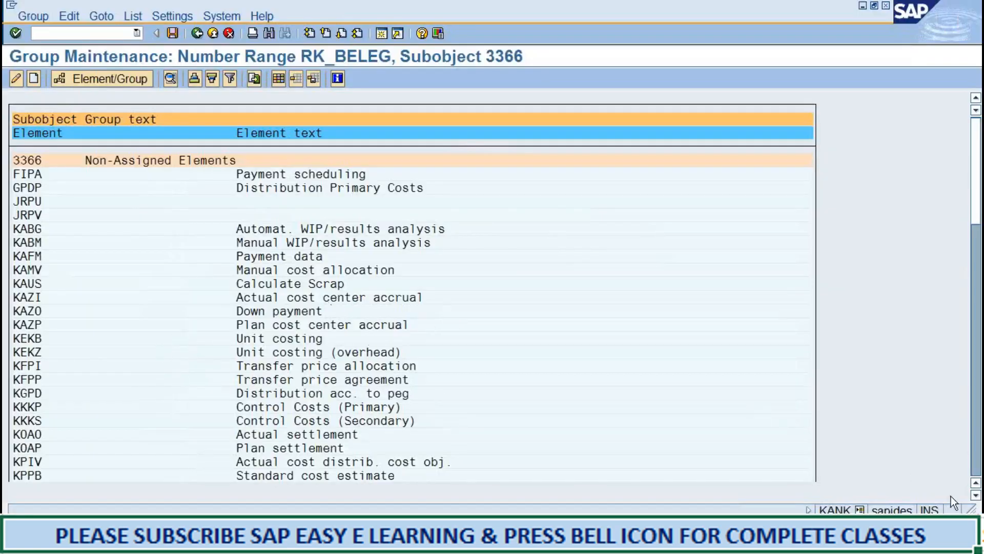
left_click(977, 497)
left_click_drag(977, 497, 977, 496)
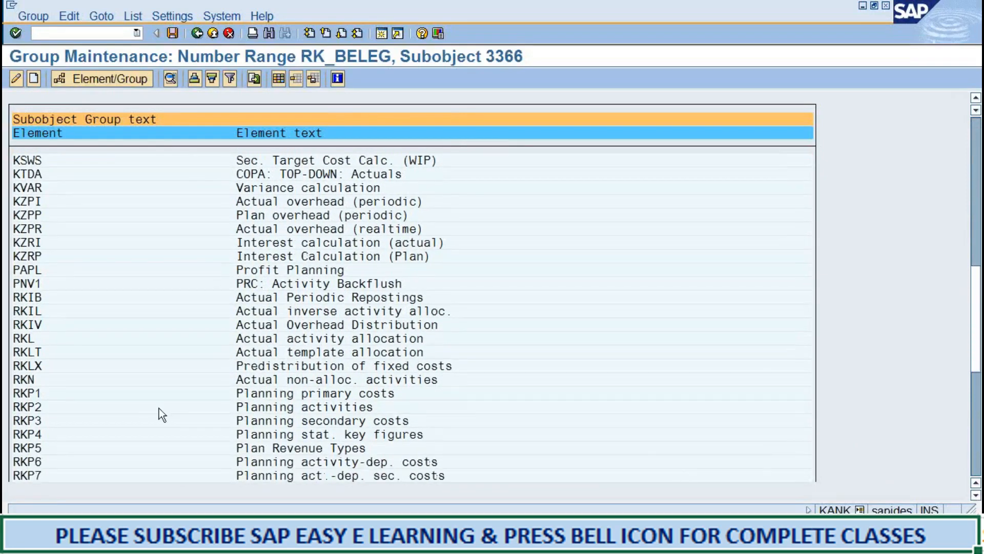
left_click(25, 407)
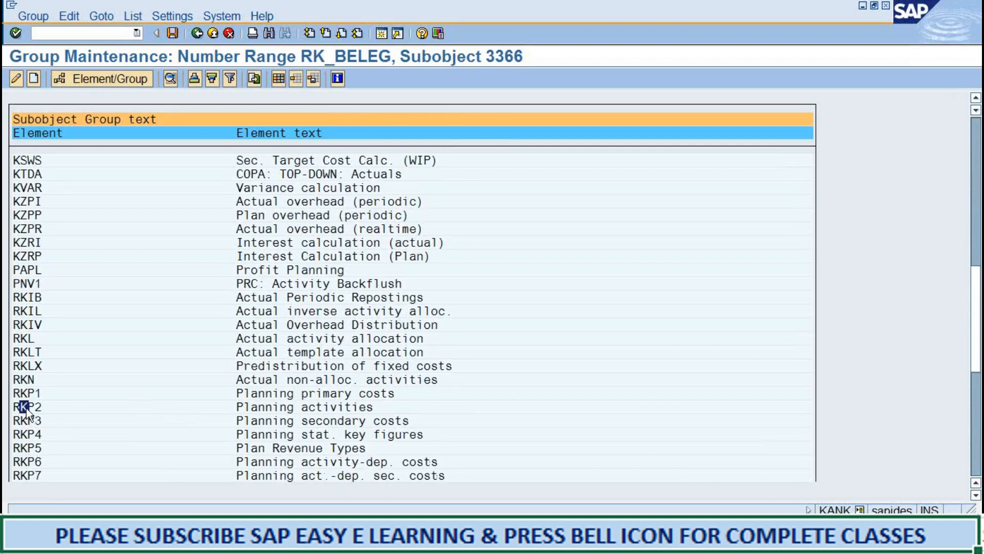
left_click(88, 79)
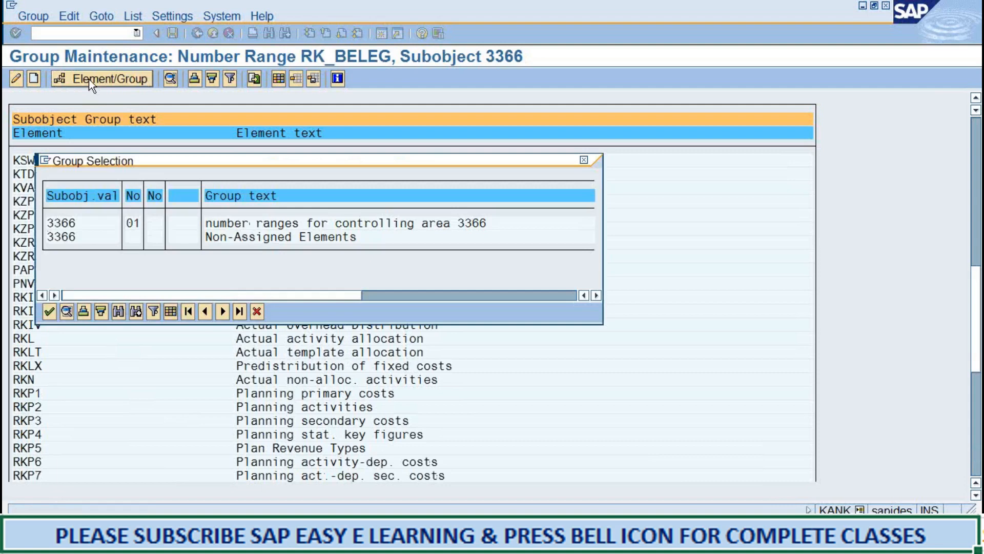
double_click(134, 226)
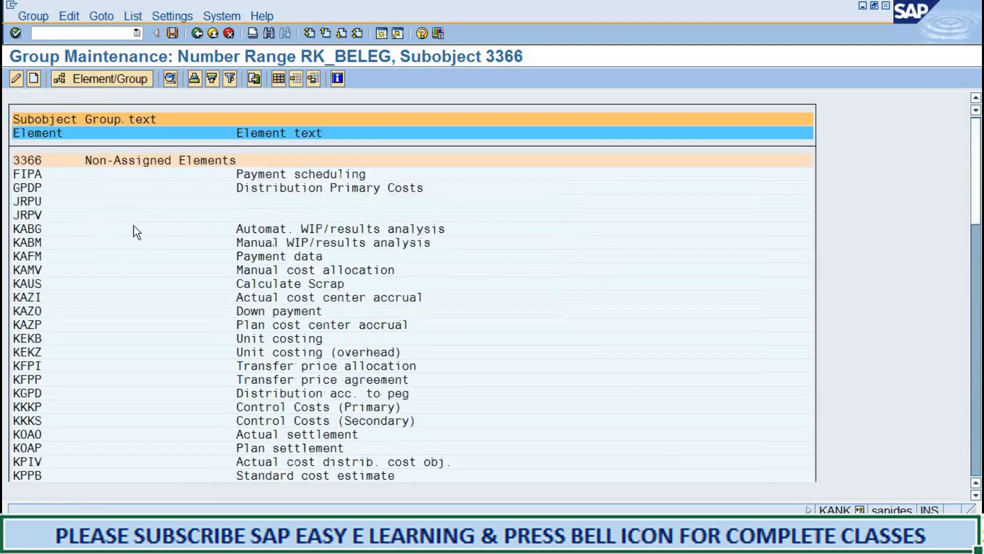
Step: Consult the Word notes again, return to SAP, and assign element RKU1 (Repost costs) to the controlling area 3366 number range group
left_click(349, 535)
left_click(362, 422)
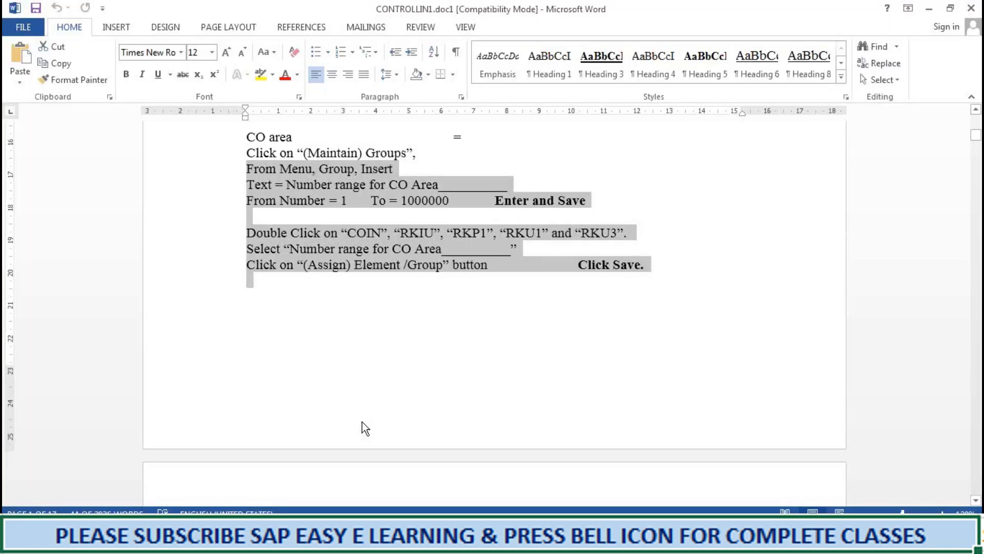
left_click(929, 9)
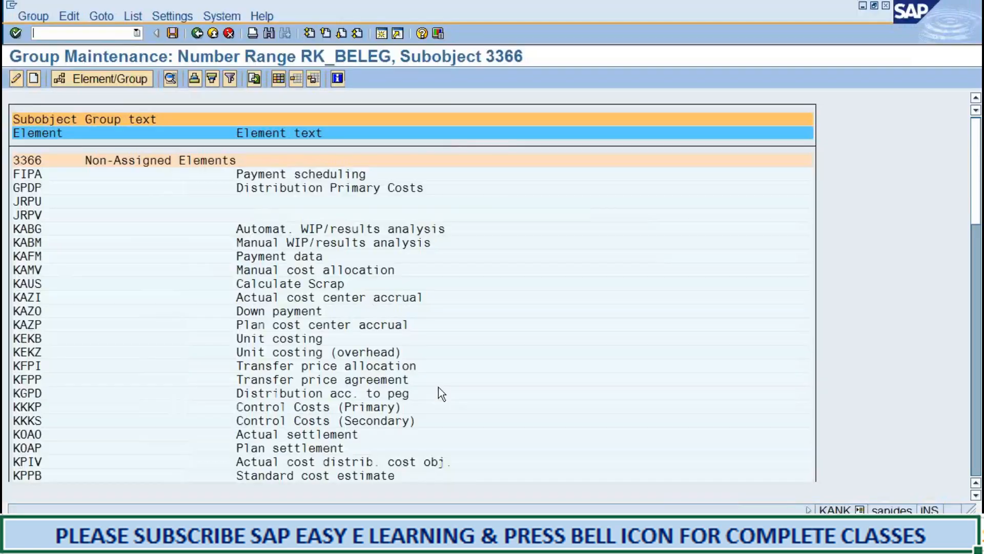
left_click(976, 495)
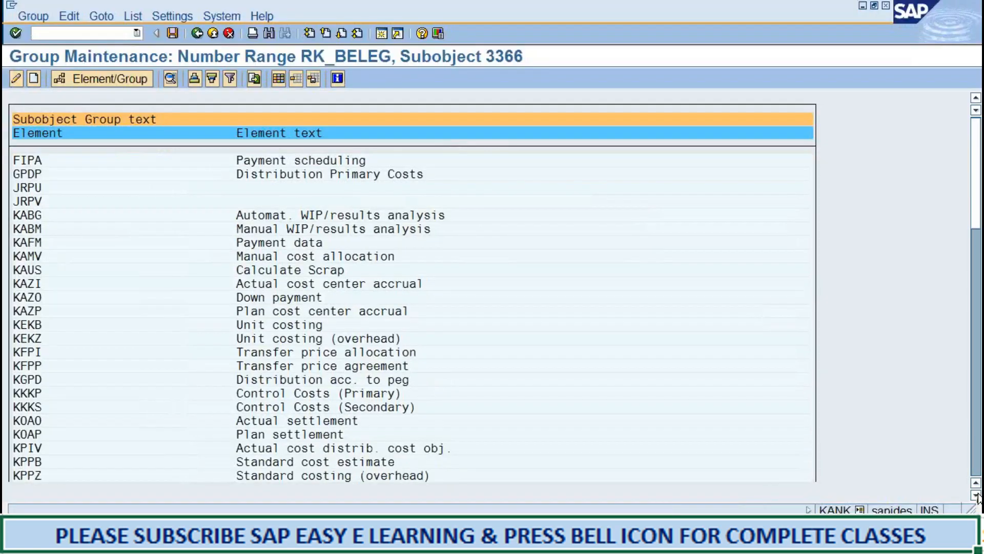
left_click(976, 495)
double_click(976, 496)
left_click(976, 495)
triple_click(976, 496)
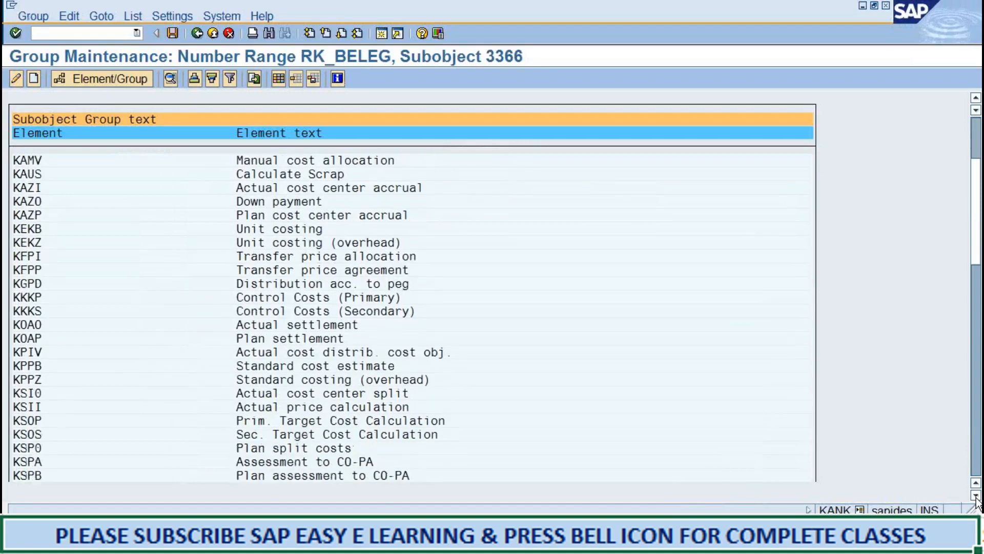
triple_click(976, 496)
double_click(976, 496)
triple_click(975, 496)
triple_click(976, 496)
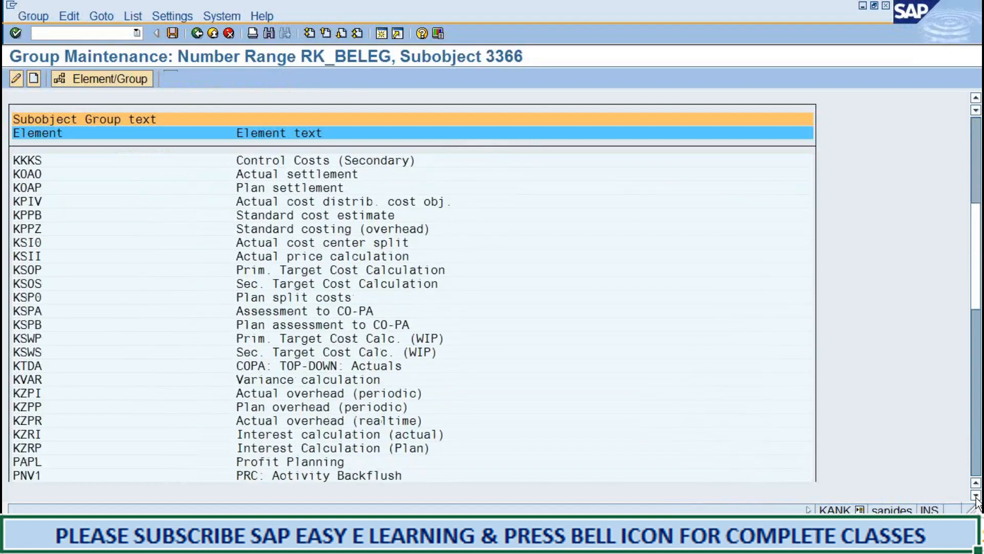
double_click(976, 495)
double_click(976, 496)
double_click(976, 496)
double_click(976, 495)
triple_click(976, 496)
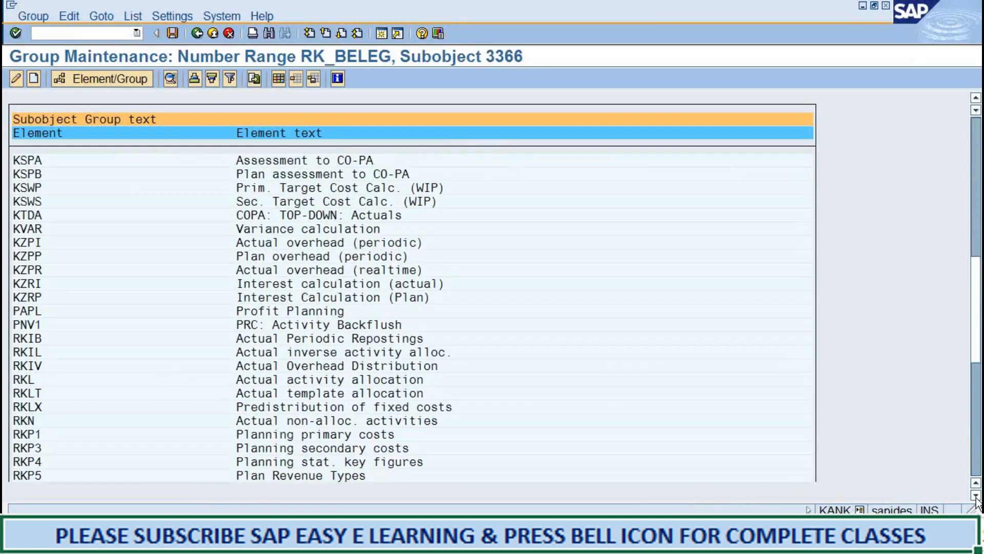
double_click(976, 496)
triple_click(976, 496)
left_click(976, 496)
double_click(976, 496)
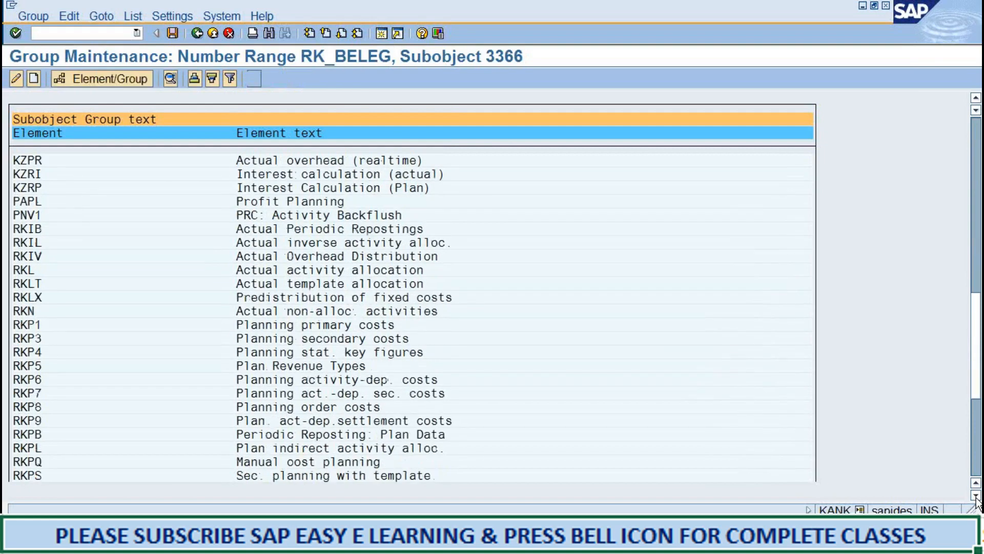
double_click(976, 496)
double_click(976, 495)
triple_click(976, 495)
double_click(976, 495)
double_click(976, 496)
double_click(976, 496)
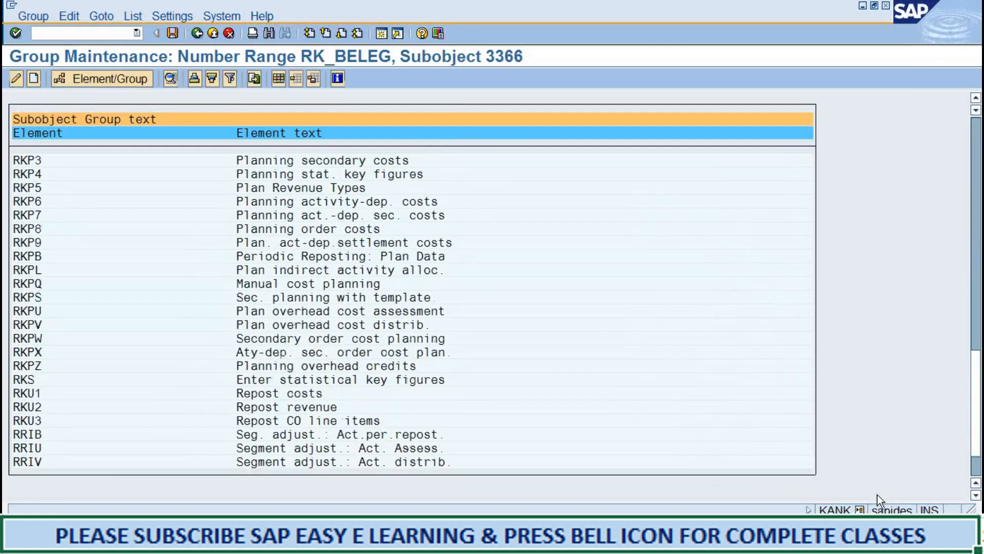
left_click(976, 496)
left_click(24, 380)
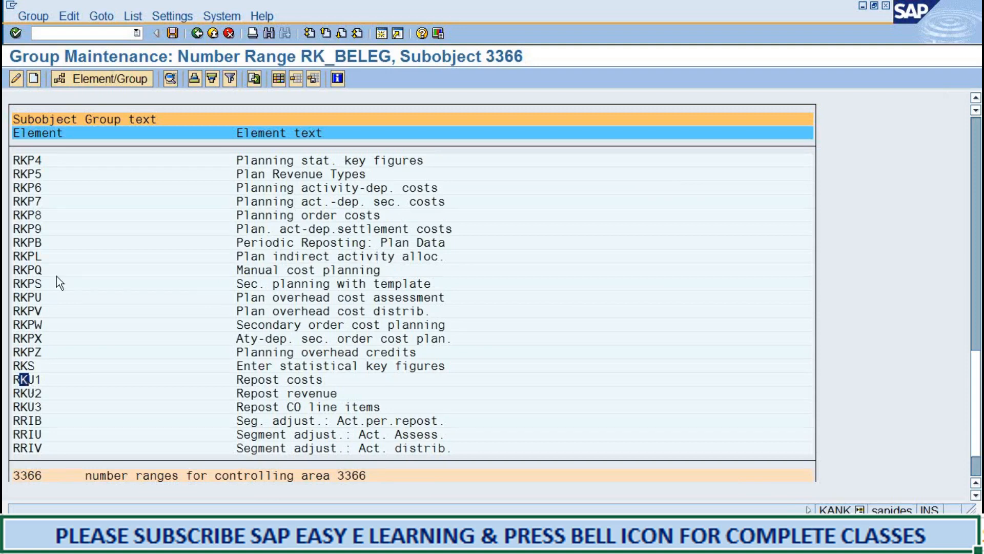
left_click(97, 82)
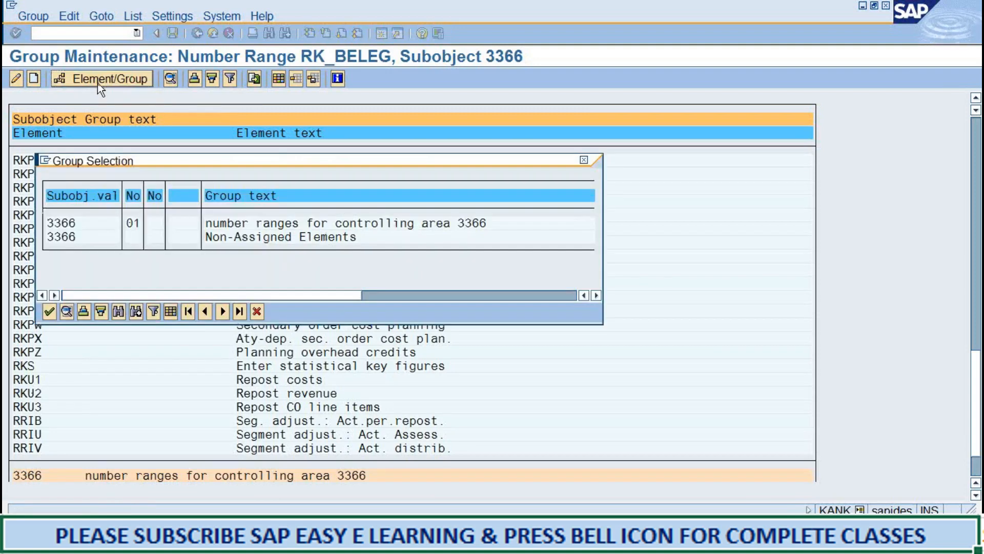
double_click(136, 223)
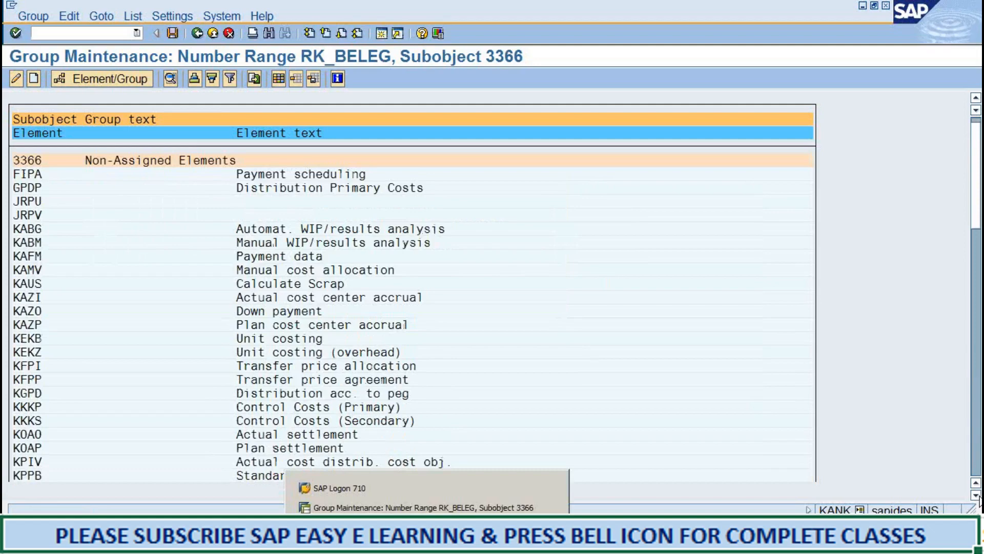
Step: Assign element RKU3 (Repost CO line items) to the controlling area 3366 number range group and save the assignments
scroll(980, 497, "down", 9)
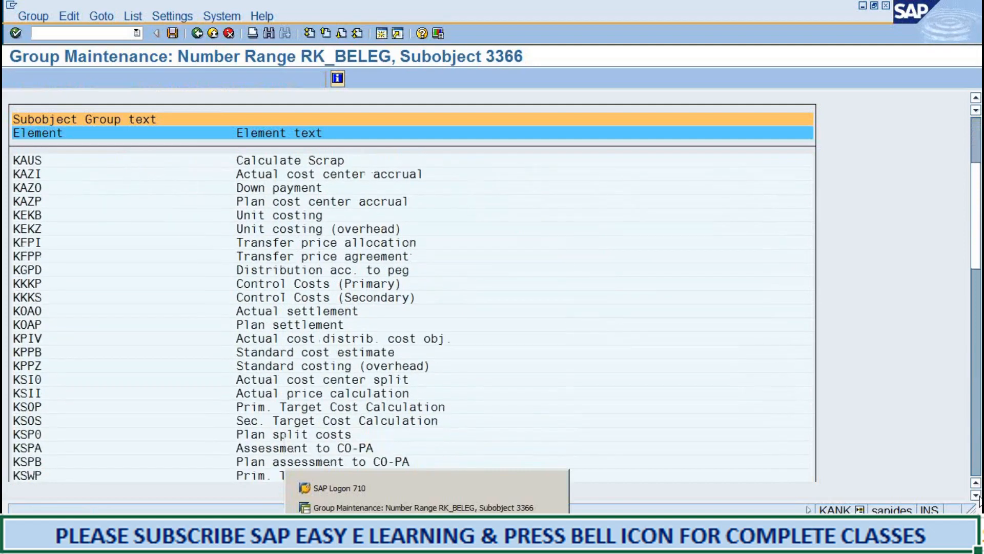
scroll(979, 497, "down", 9)
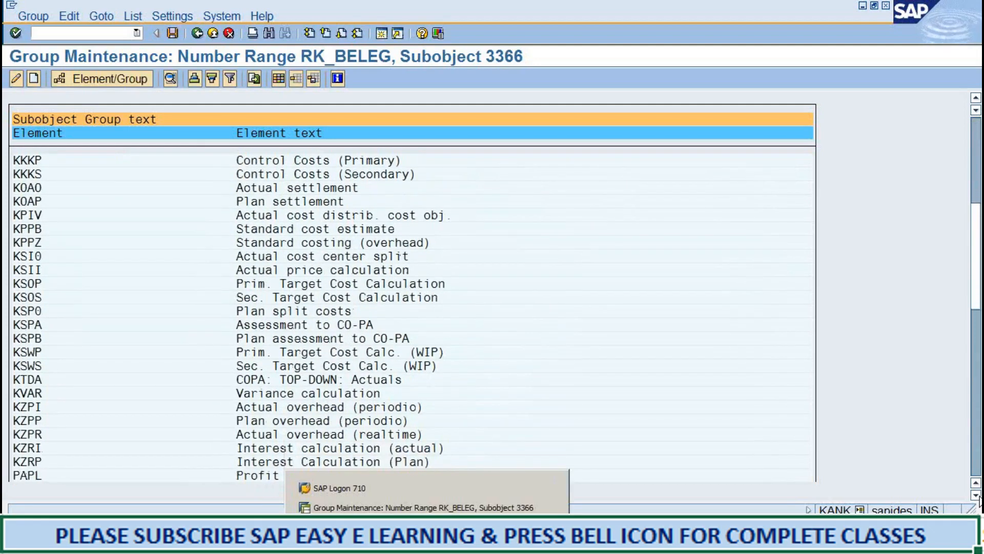
scroll(980, 497, "down", 14)
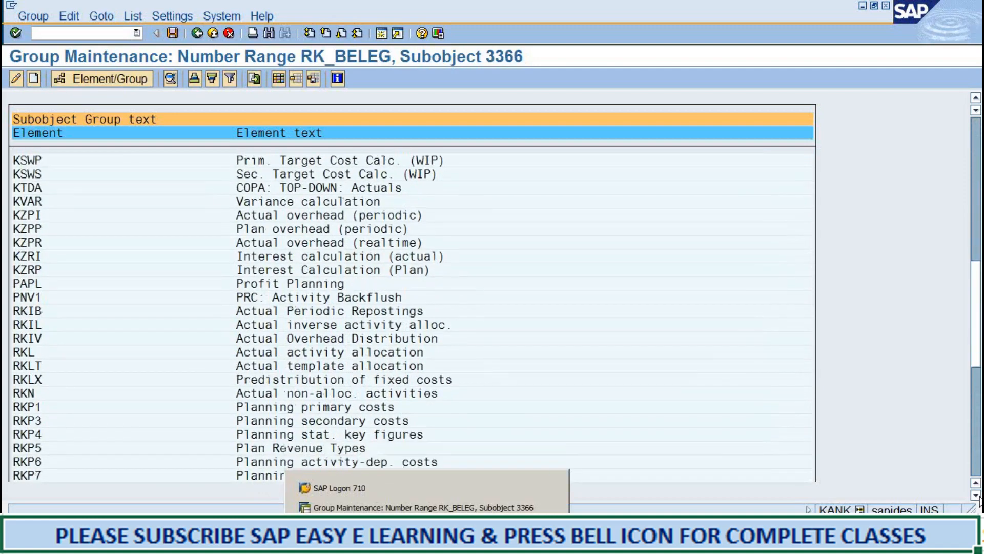
scroll(979, 497, "down", 11)
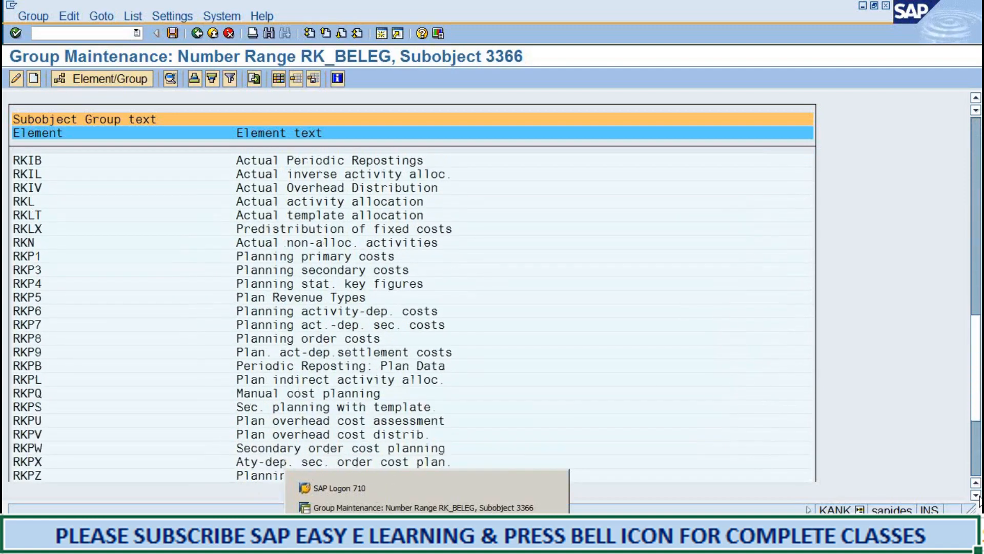
scroll(980, 497, "down", 8)
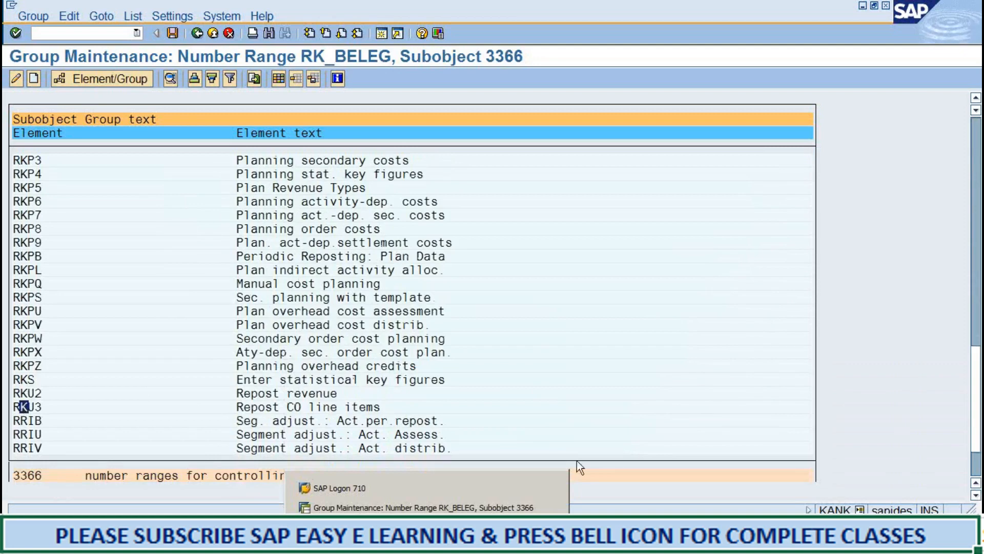
left_click(619, 407)
left_click(26, 408)
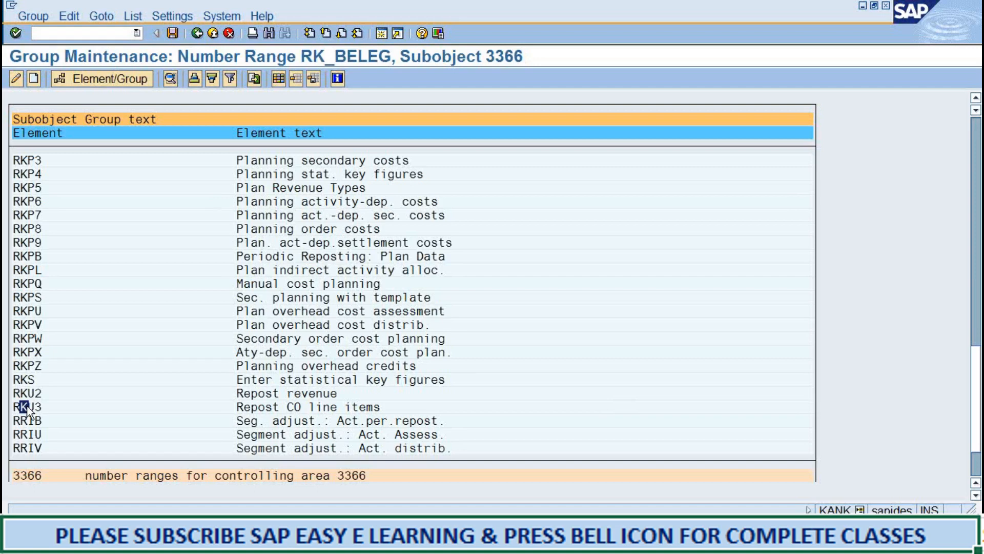
left_click(76, 81)
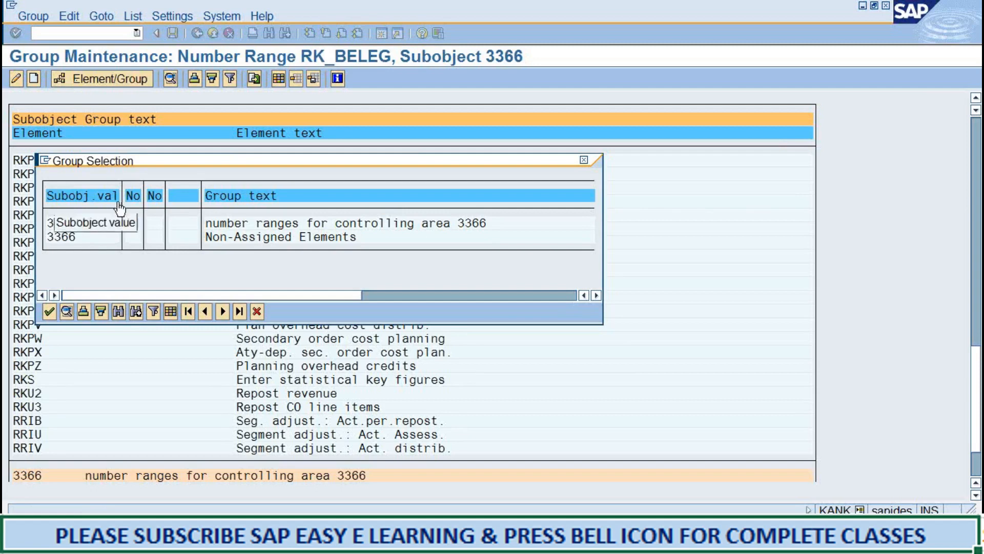
double_click(137, 223)
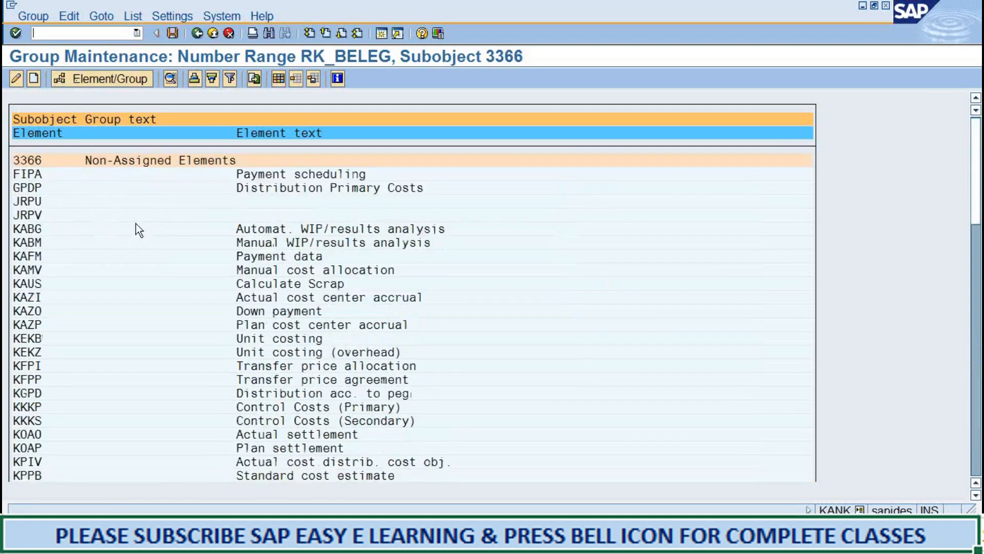
left_click(173, 33)
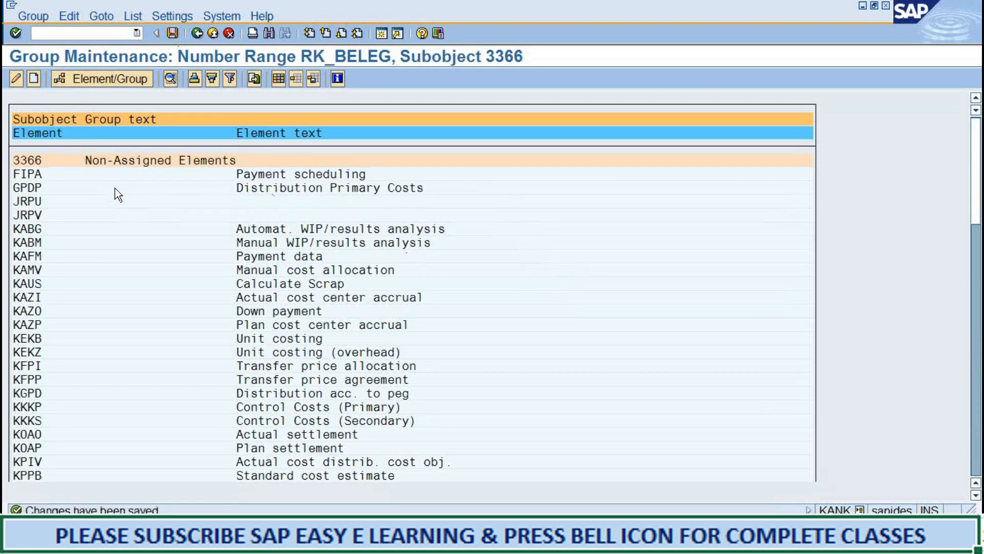
Step: Look through the non-assigned elements of subobject 3366 in the group maintenance list
scroll(49, 241, "down", 1)
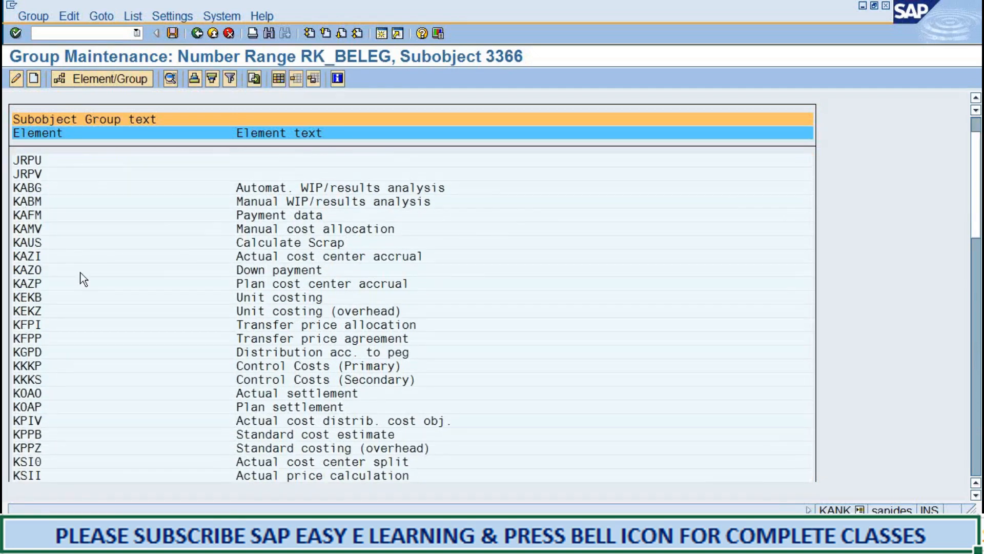
scroll(82, 279, "up", 1)
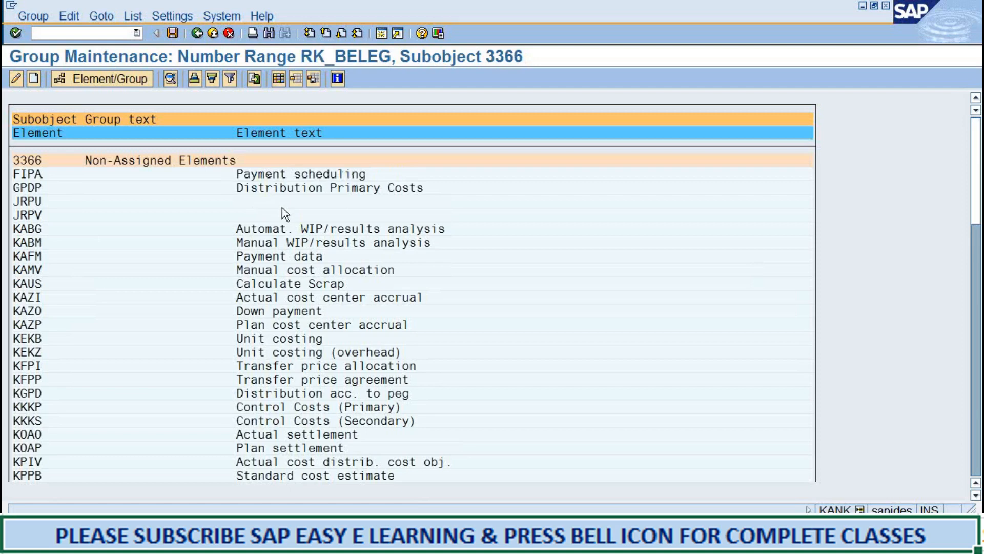
scroll(250, 290, "down", 5)
scroll(244, 290, "down", 8)
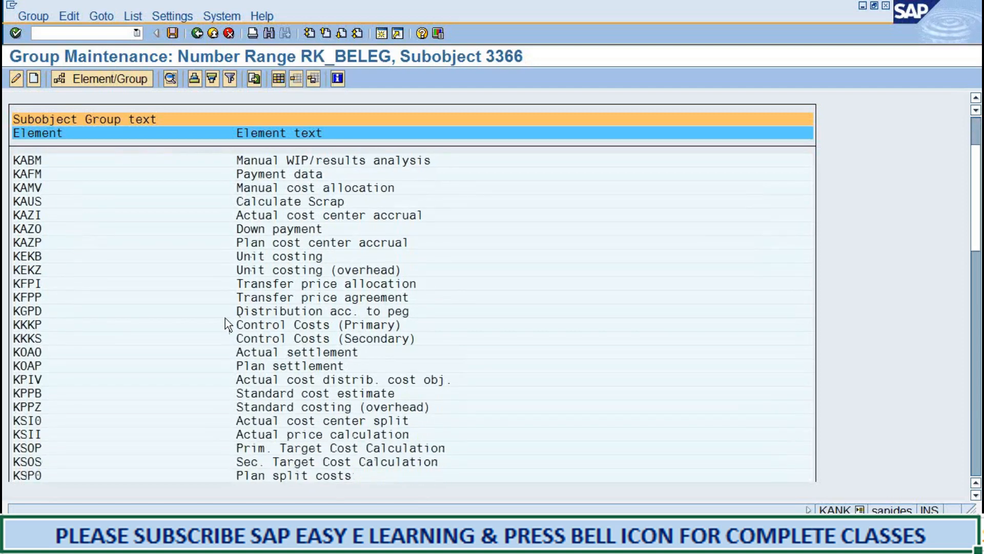
scroll(237, 325, "down", 6)
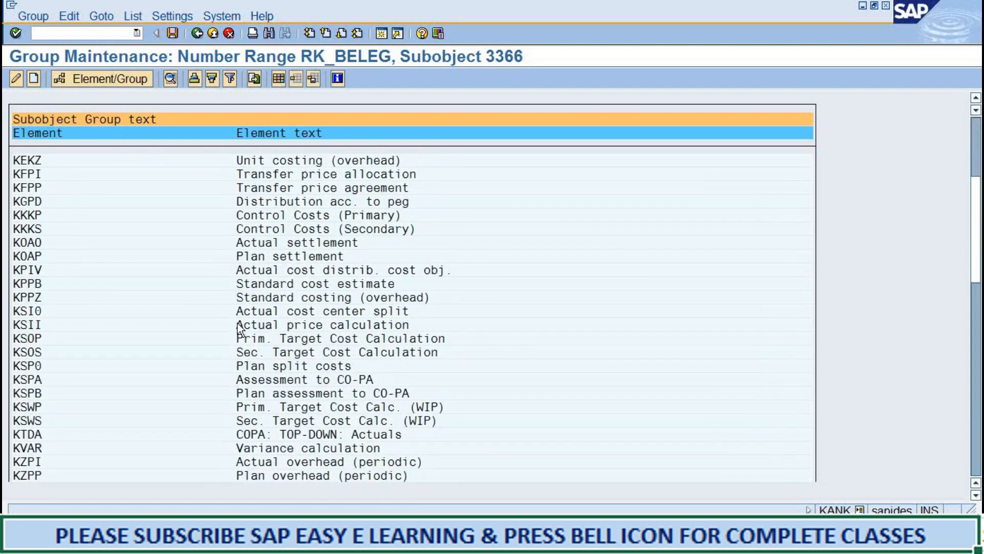
scroll(226, 315, "down", 4)
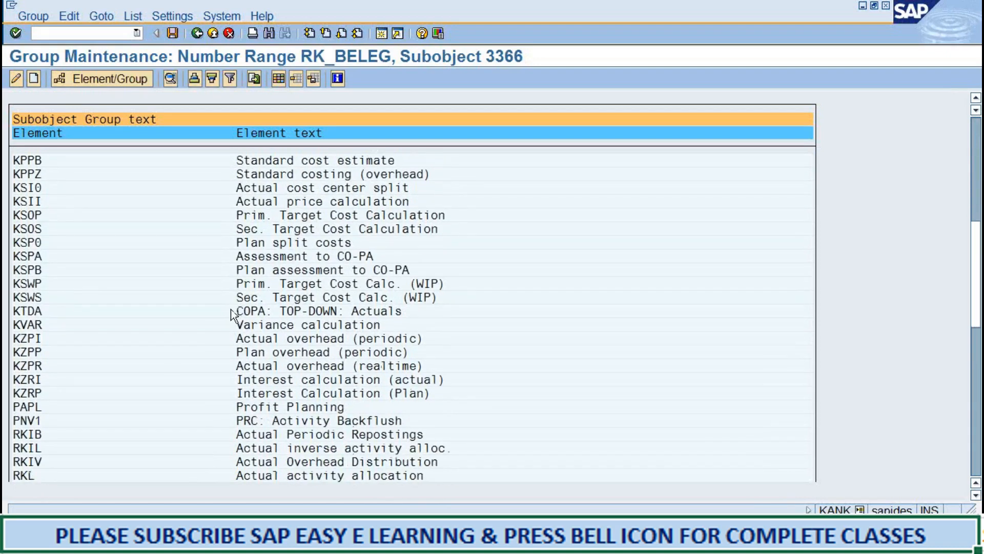
scroll(231, 314, "up", 8)
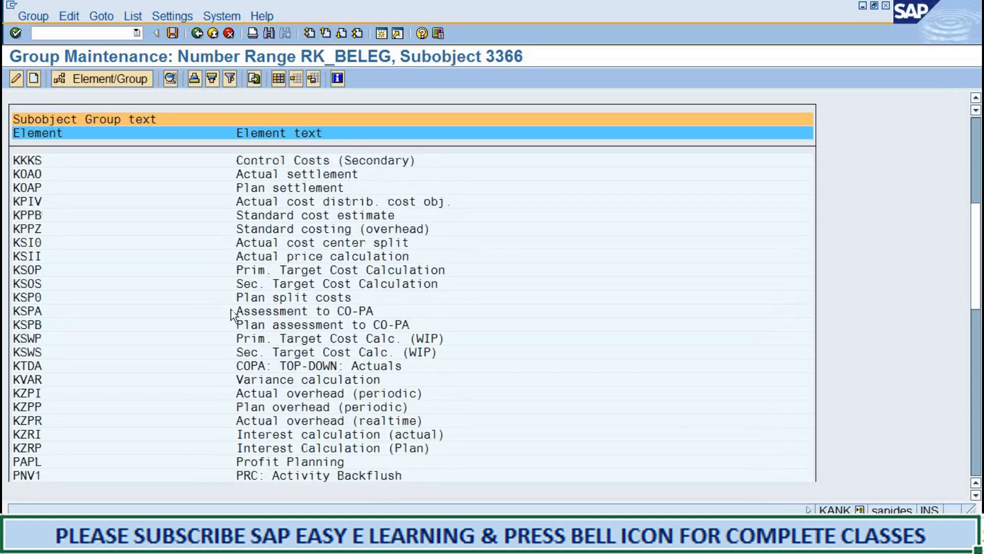
scroll(233, 315, "up", 8)
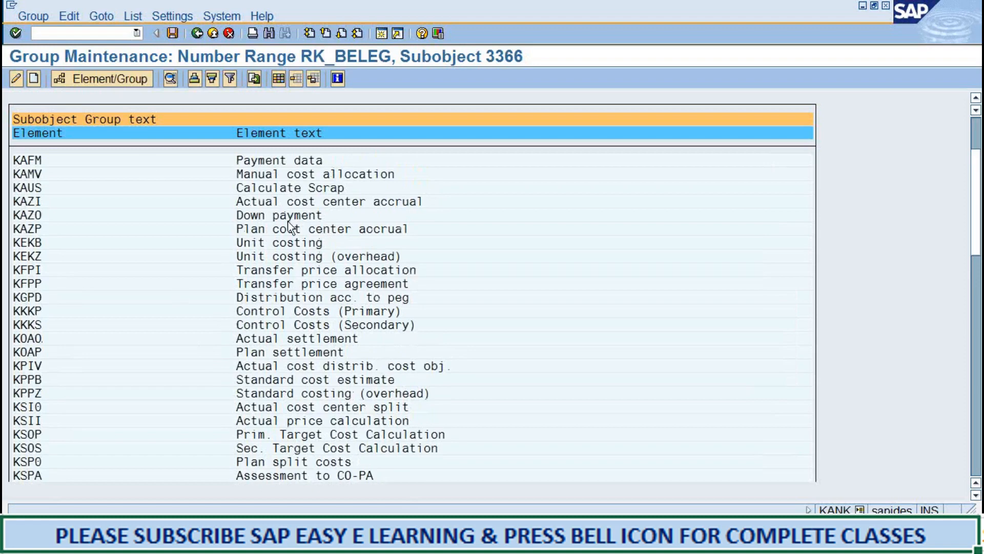
scroll(307, 282, "down", 6)
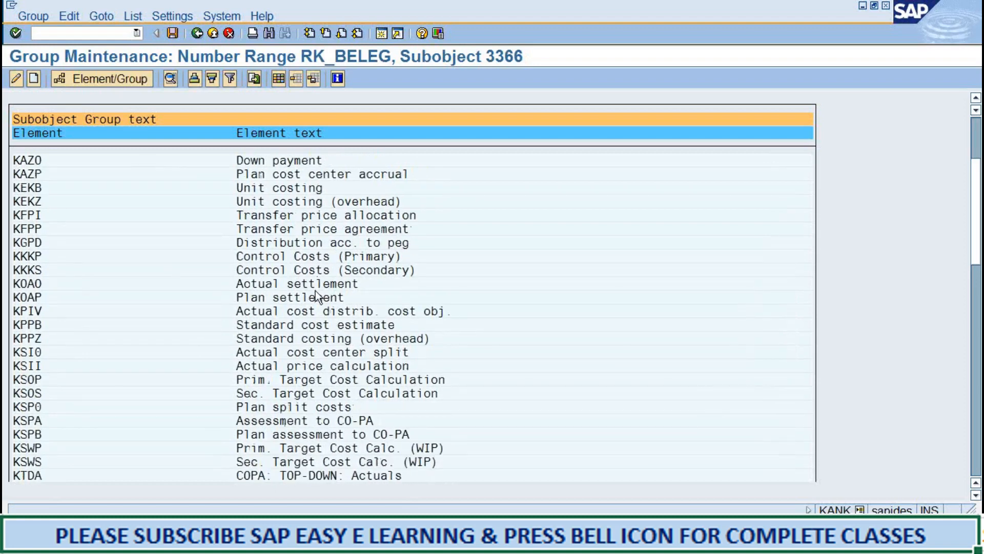
scroll(303, 292, "down", 2)
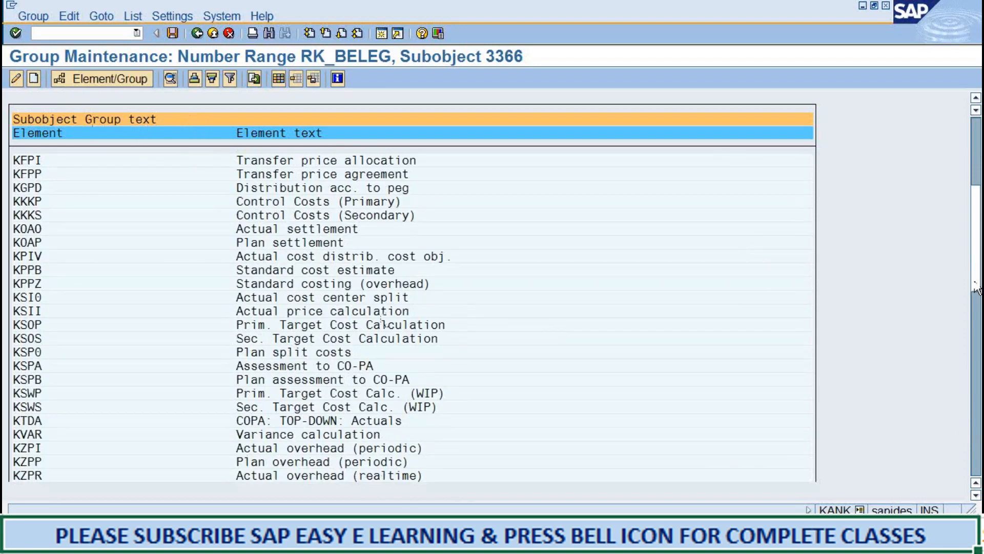
Step: Review the elements assigned to the group "number ranges for controlling area 3366" and save the group maintenance again
left_click_drag(978, 302, 978, 487)
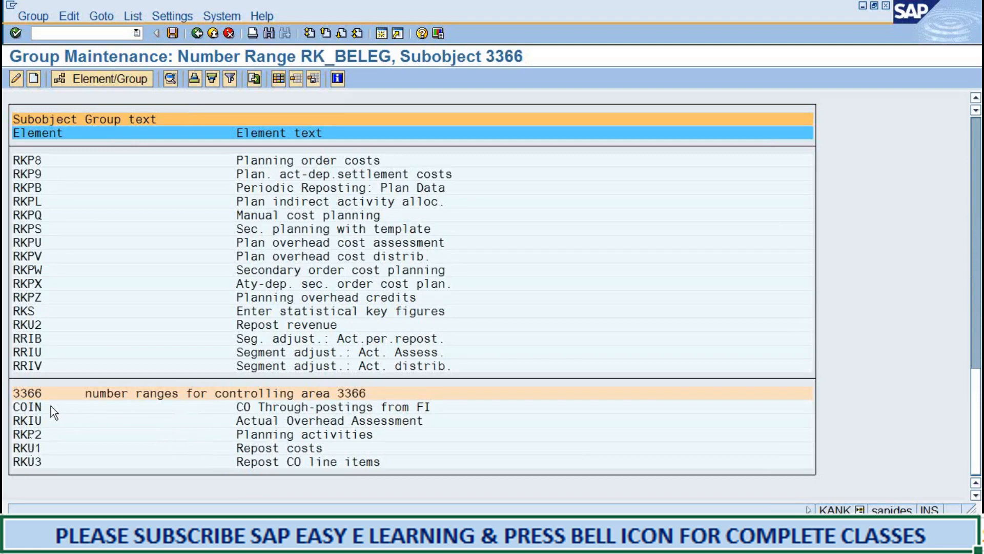
left_click(43, 392)
left_click(103, 394)
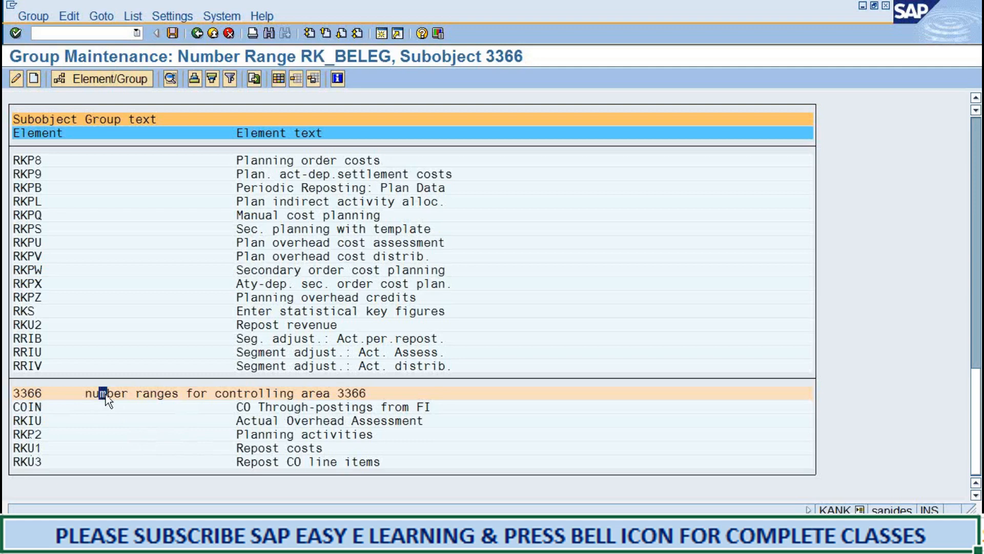
left_click(17, 407)
scroll(361, 484, "up", 3)
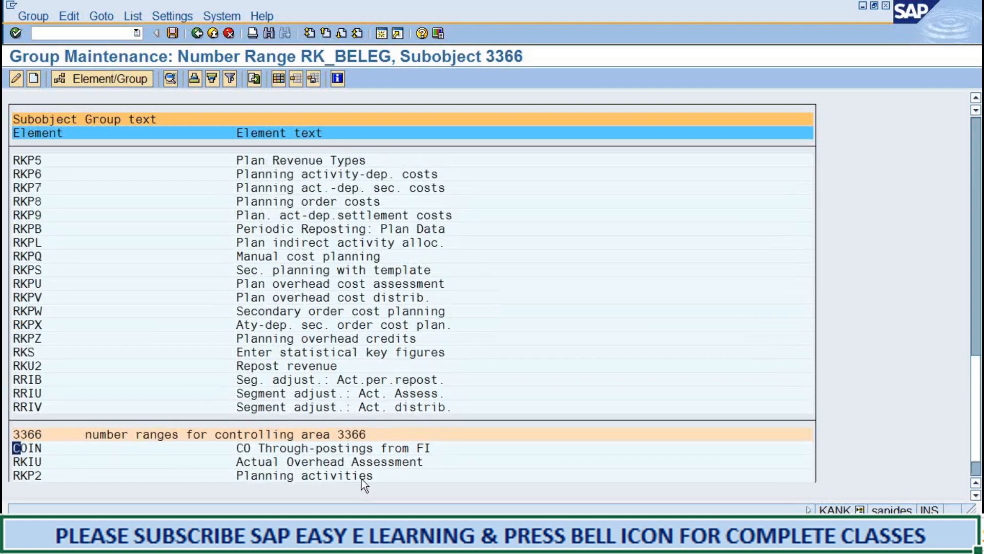
scroll(380, 451, "down", 1)
scroll(380, 451, "down", 3)
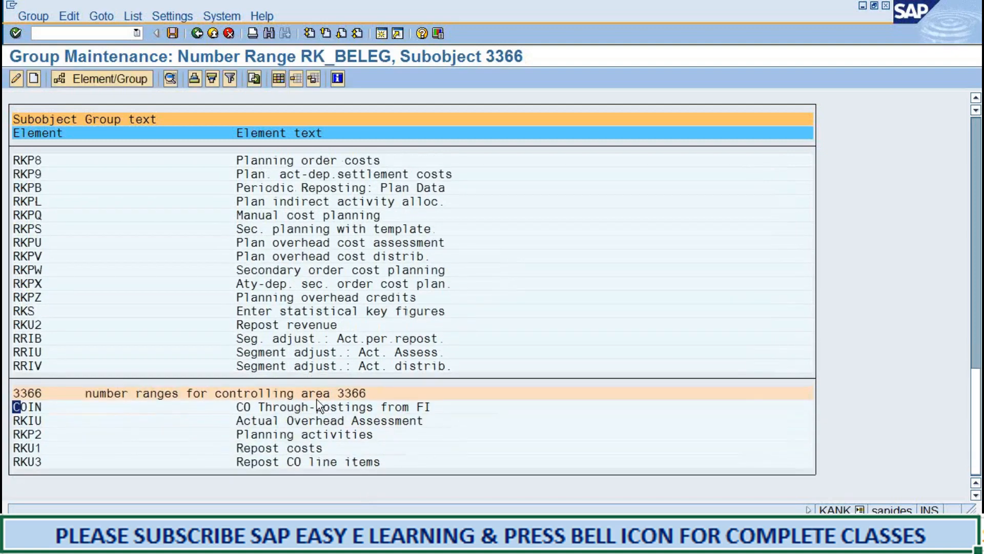
scroll(404, 271, "up", 8)
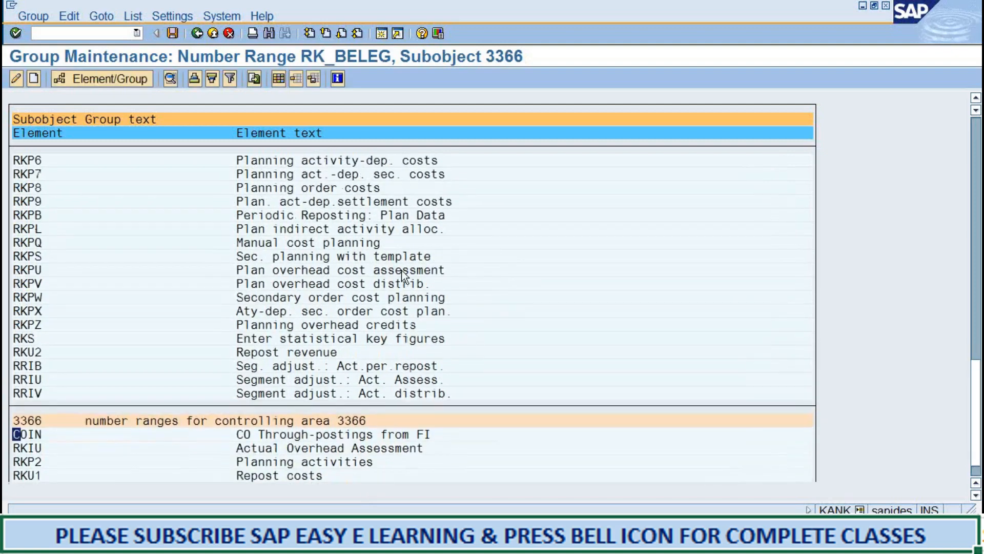
scroll(404, 275, "up", 5)
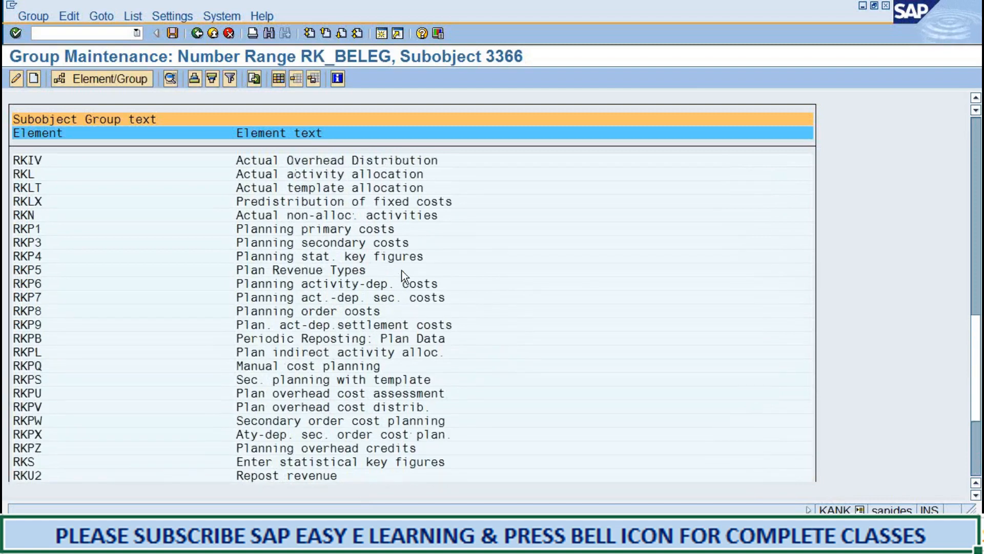
scroll(404, 276, "up", 4)
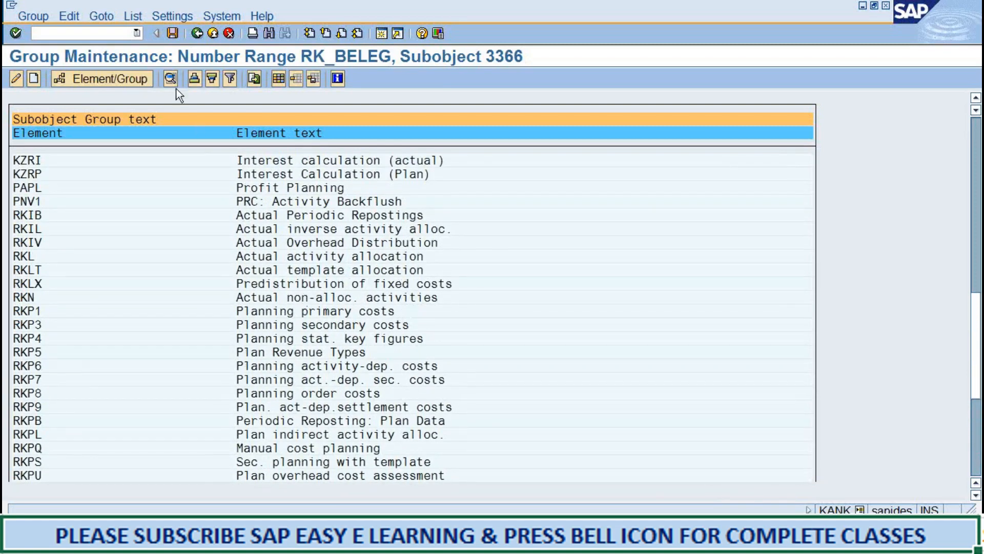
left_click(169, 36)
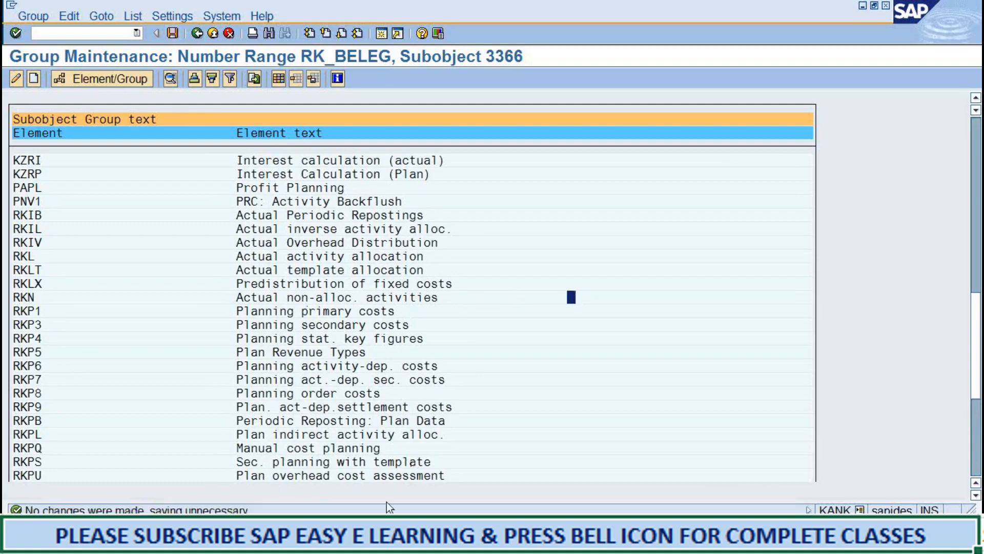
Step: Switch to the Word notes, look up the transaction code for Step 3, Maintain versions, and return to SAP
left_click(364, 538)
left_click(354, 497)
scroll(317, 372, "down", 14)
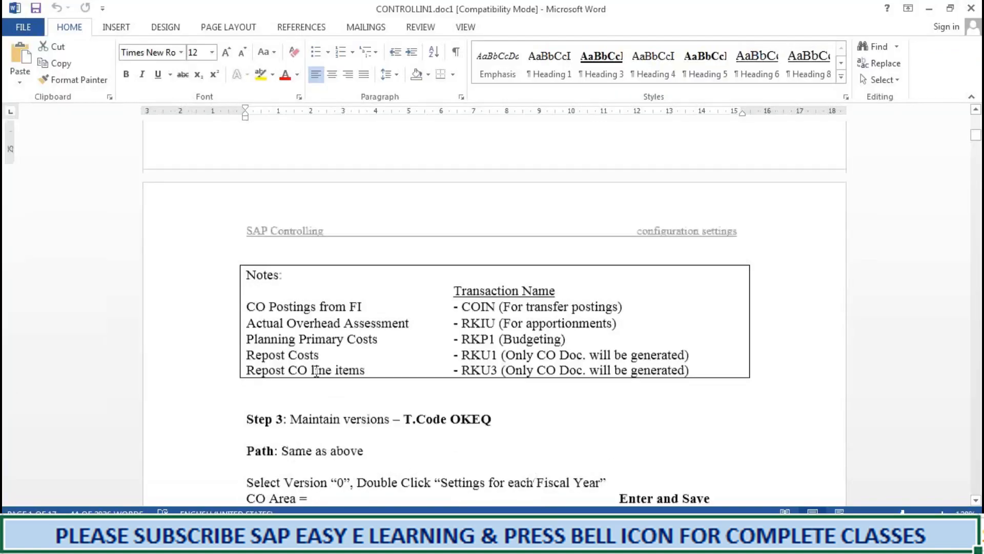
scroll(476, 287, "up", 4)
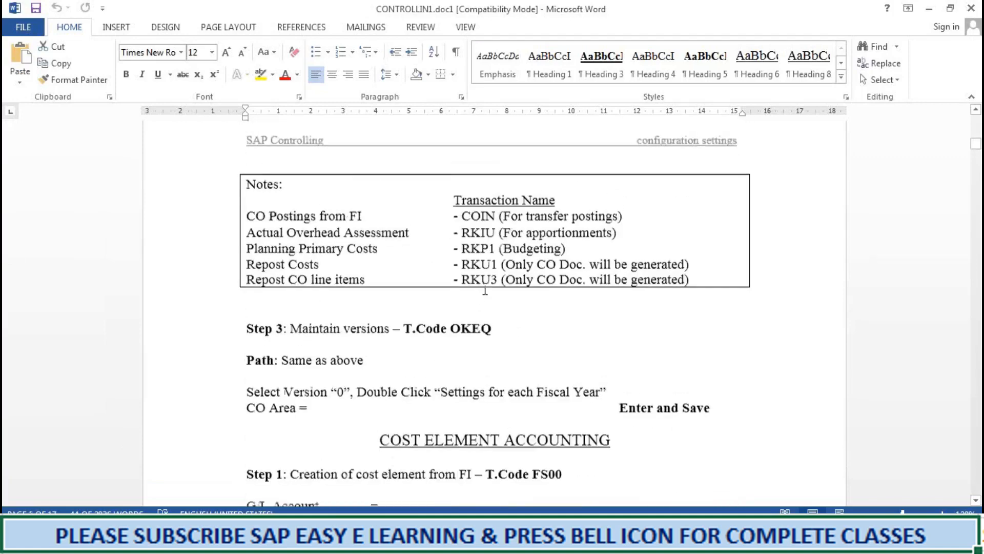
left_click(497, 328)
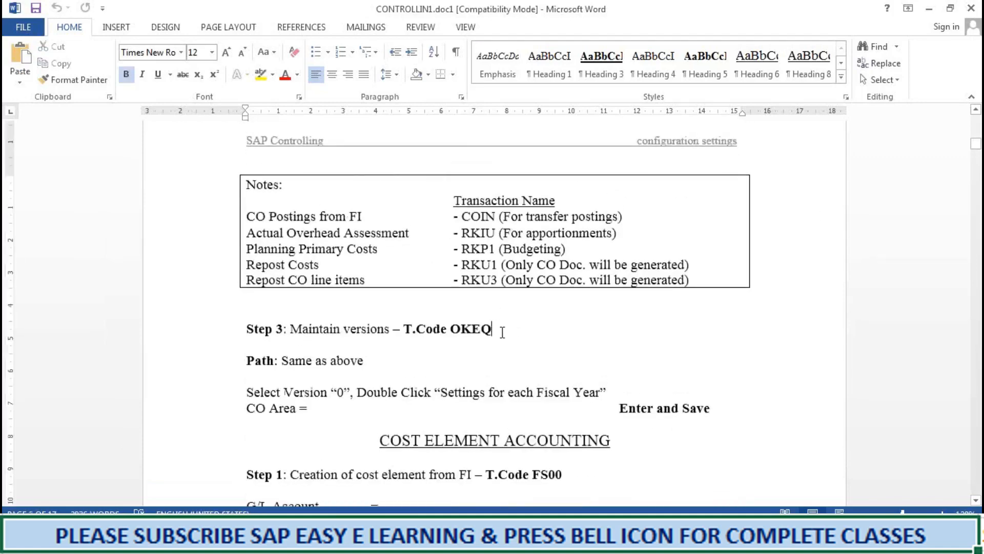
left_click(927, 10)
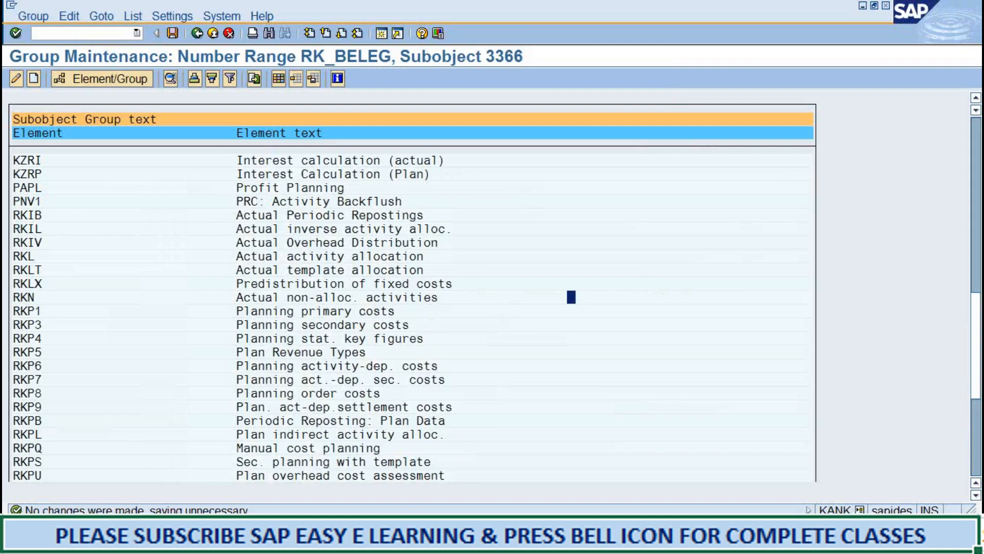